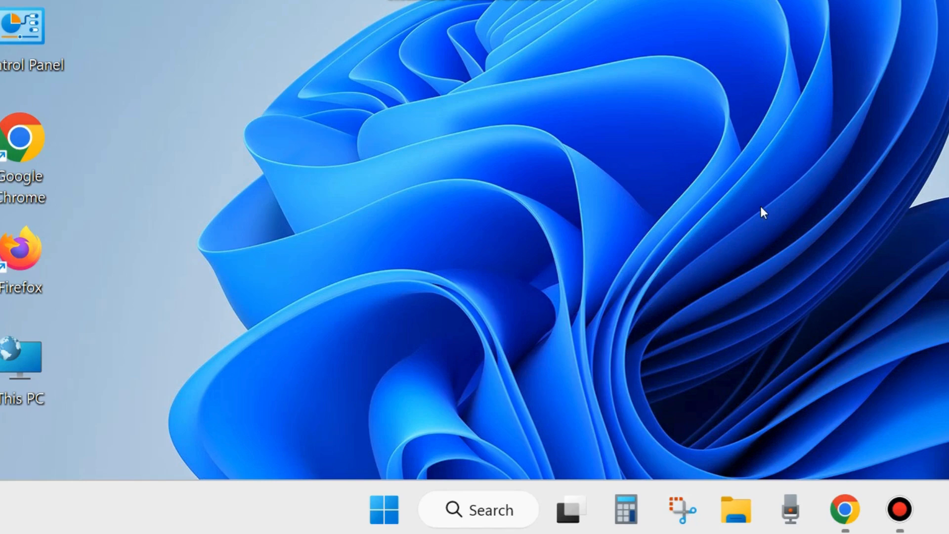
# Step: Open the Troubleshoot page within the System section of Windows Settings
pyautogui.rightClick(395, 514)
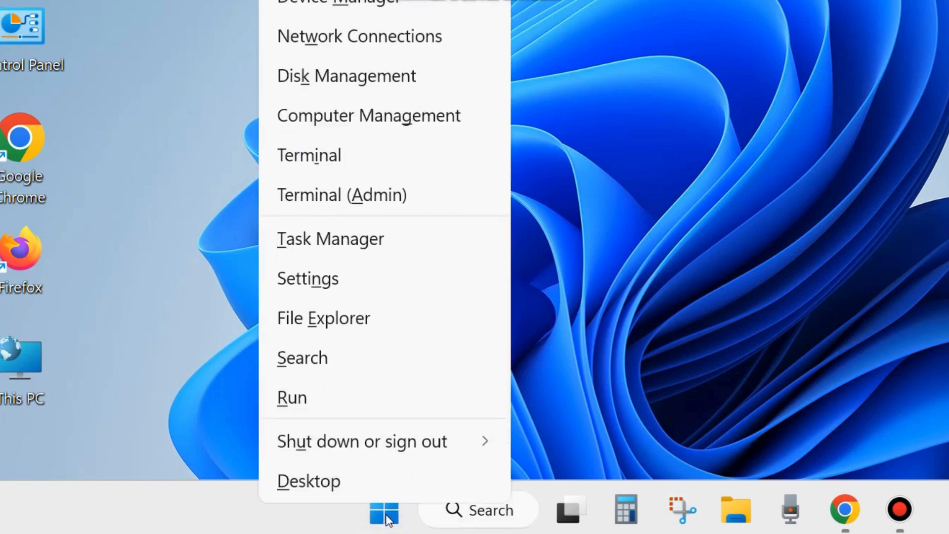
pyautogui.click(313, 280)
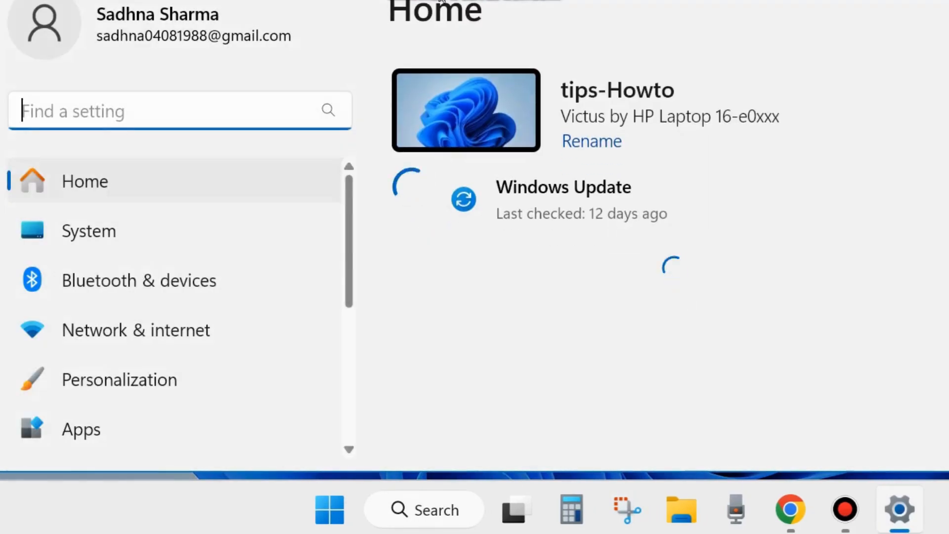
pyautogui.scroll(-5, 169, 328)
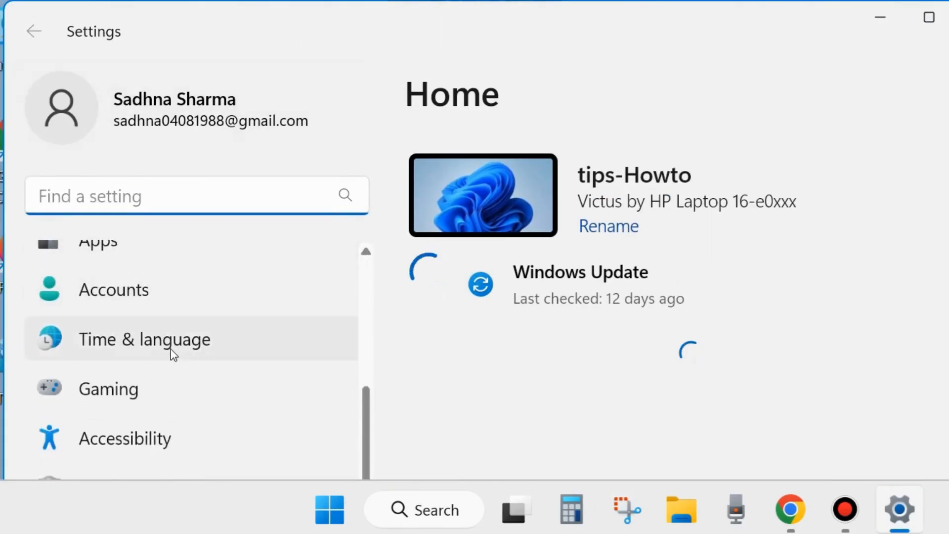
pyautogui.scroll(5, 171, 348)
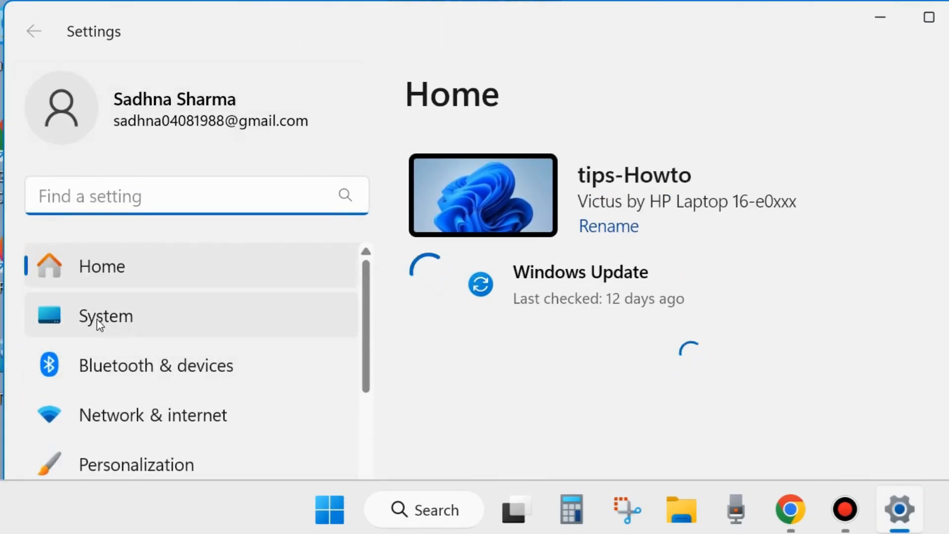
pyautogui.click(101, 323)
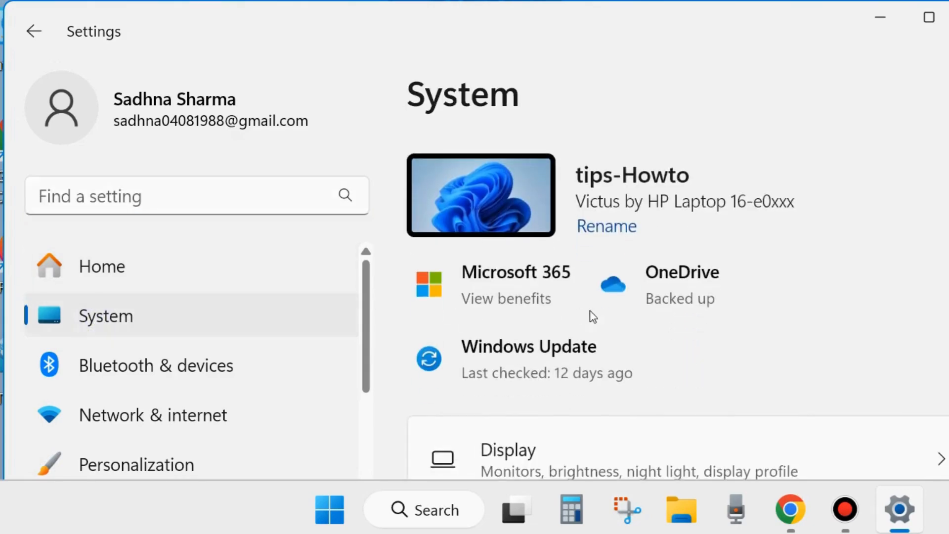
pyautogui.scroll(-10, 616, 316)
pyautogui.scroll(-10, 618, 317)
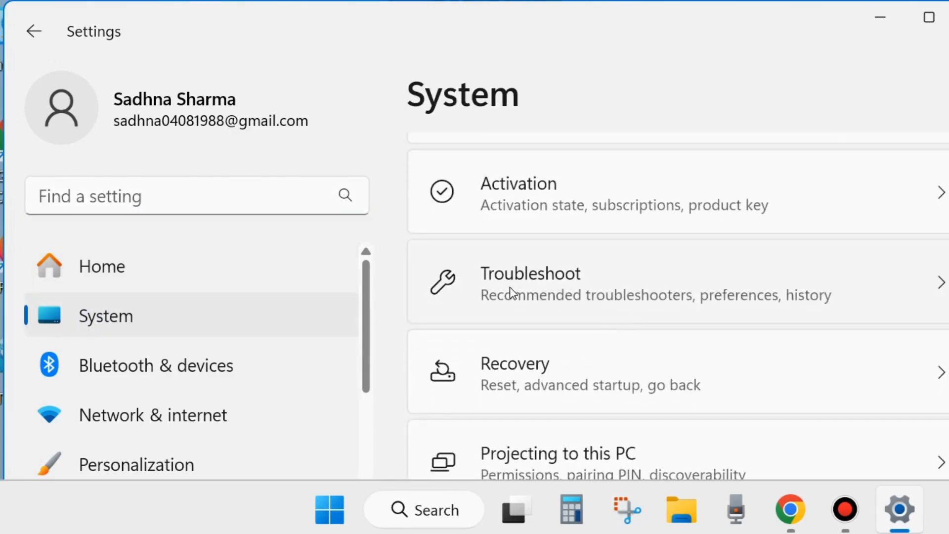
pyautogui.click(547, 291)
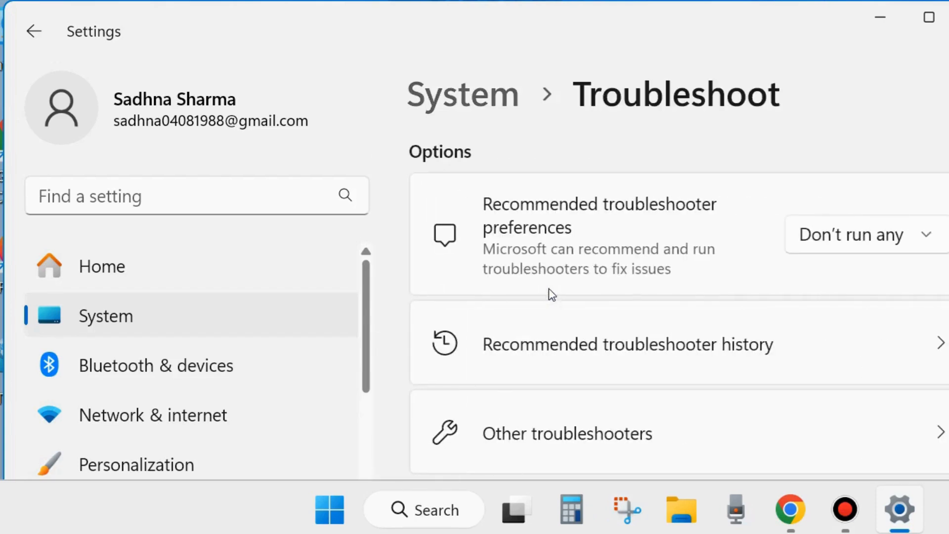
# Step: Run the Windows Update troubleshooter from the other troubleshooters, and close Settings when it is done
pyautogui.scroll(-3, 585, 295)
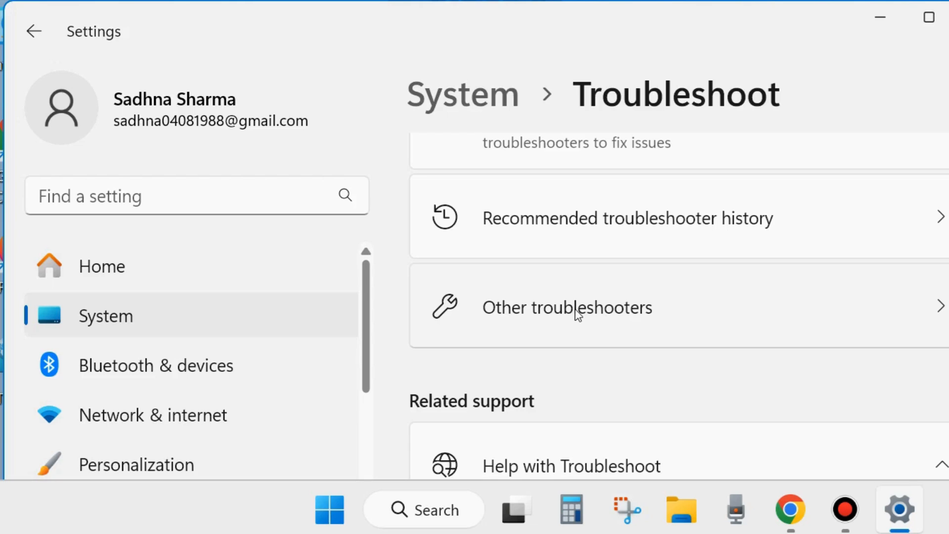
pyautogui.click(578, 315)
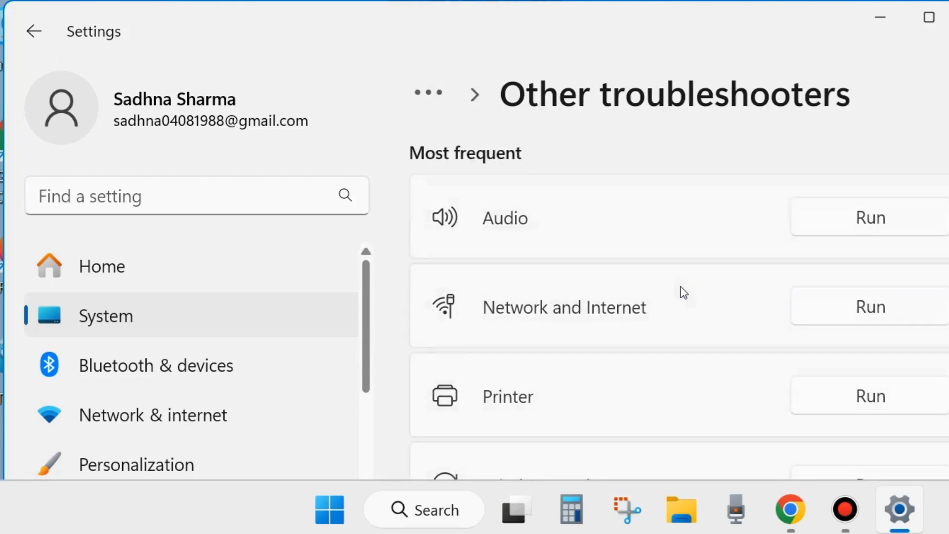
pyautogui.scroll(-2, 685, 292)
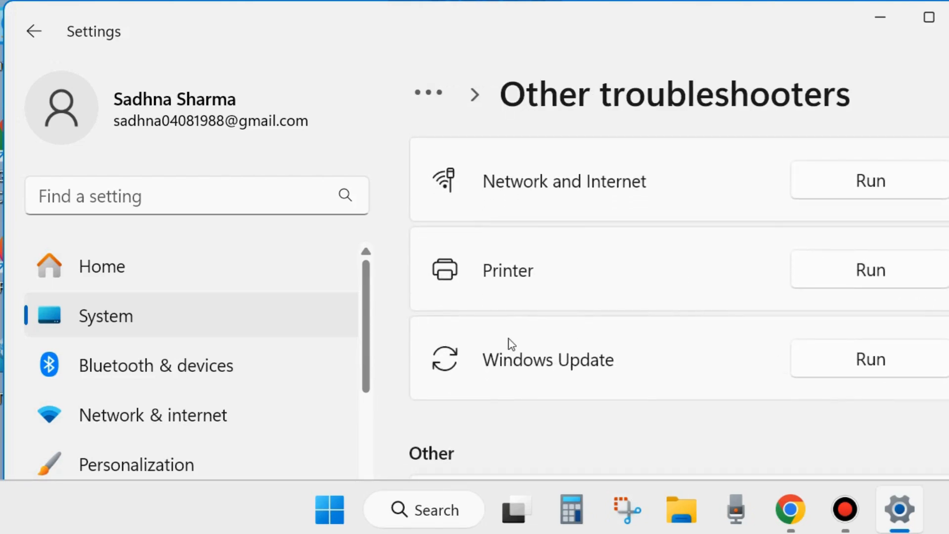
pyautogui.click(867, 358)
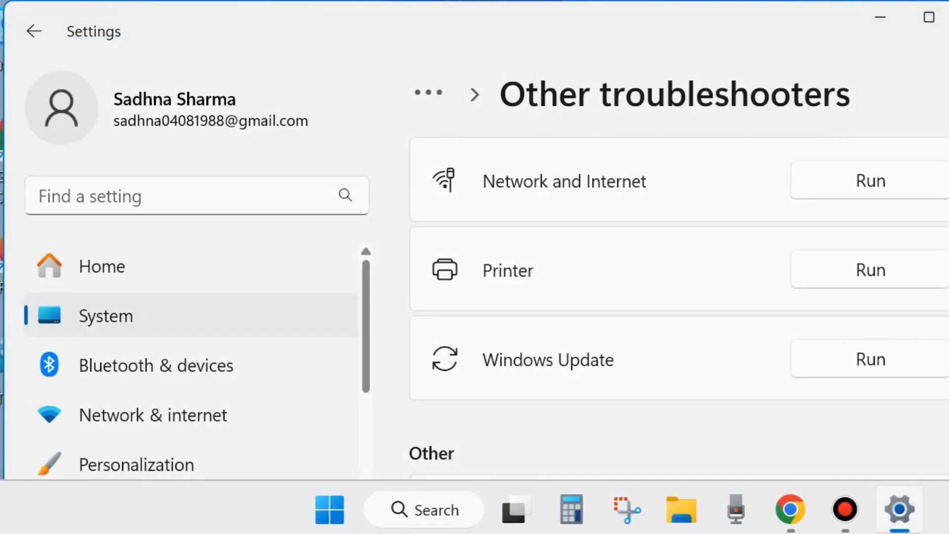
pyautogui.click(948, 17)
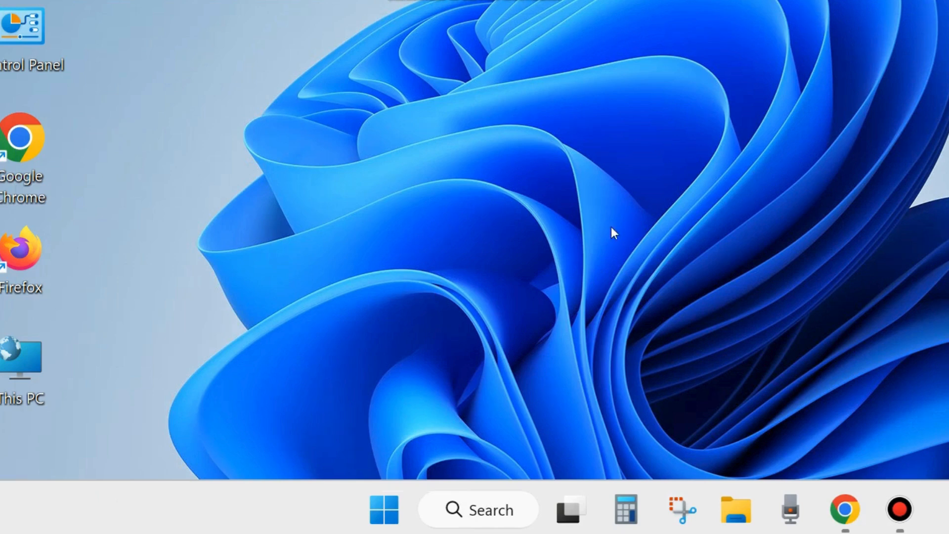
# Step: Launch Disk Cleanup with the Run command cleanmgr and scan the Windows (C:) drive
pyautogui.rightClick(390, 509)
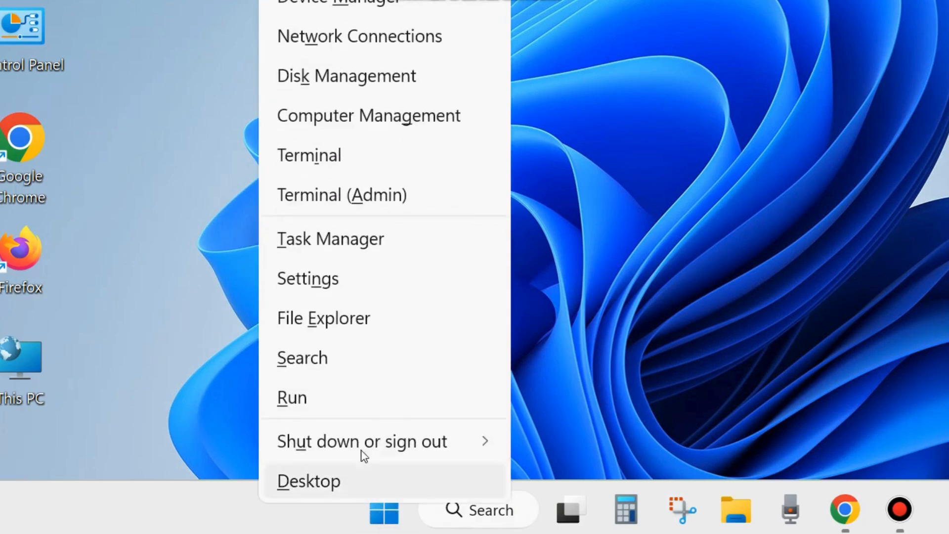
pyautogui.click(299, 398)
pyautogui.moveTo(250, 205); pyautogui.dragTo(462, 94)
pyautogui.write('cleanmgr')
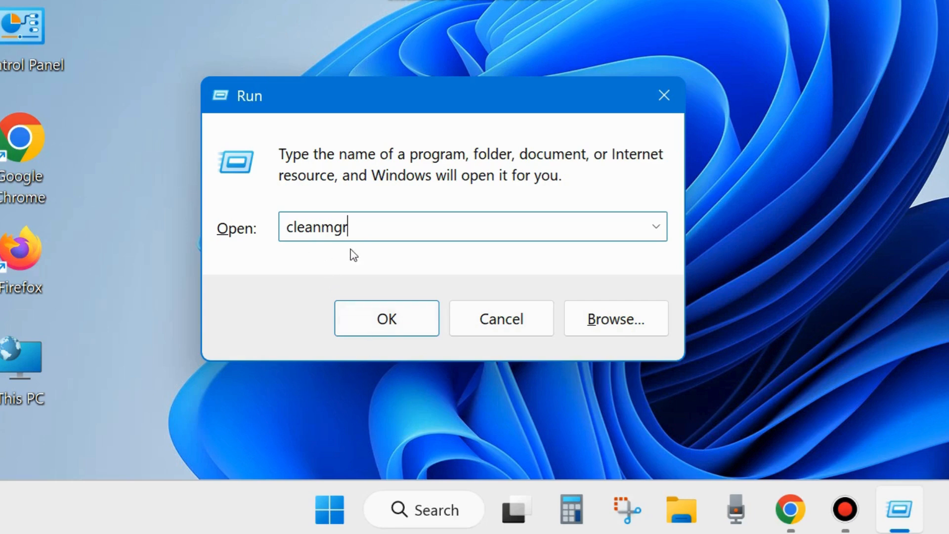
pyautogui.click(389, 320)
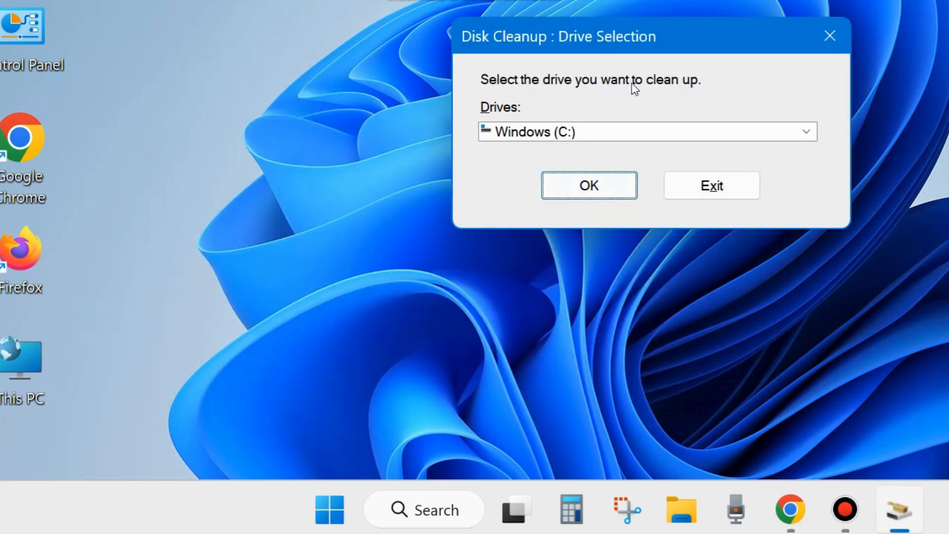
pyautogui.moveTo(636, 38); pyautogui.dragTo(470, 86)
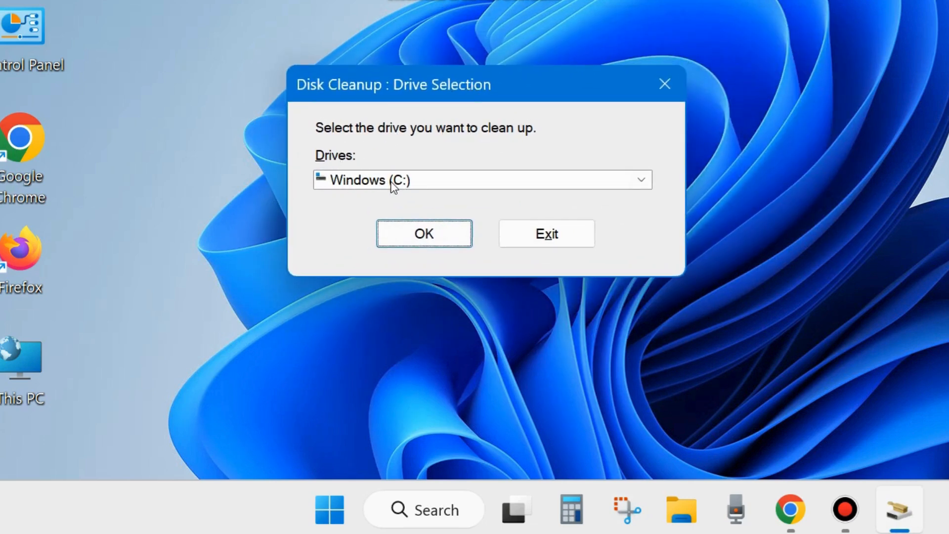
pyautogui.click(424, 233)
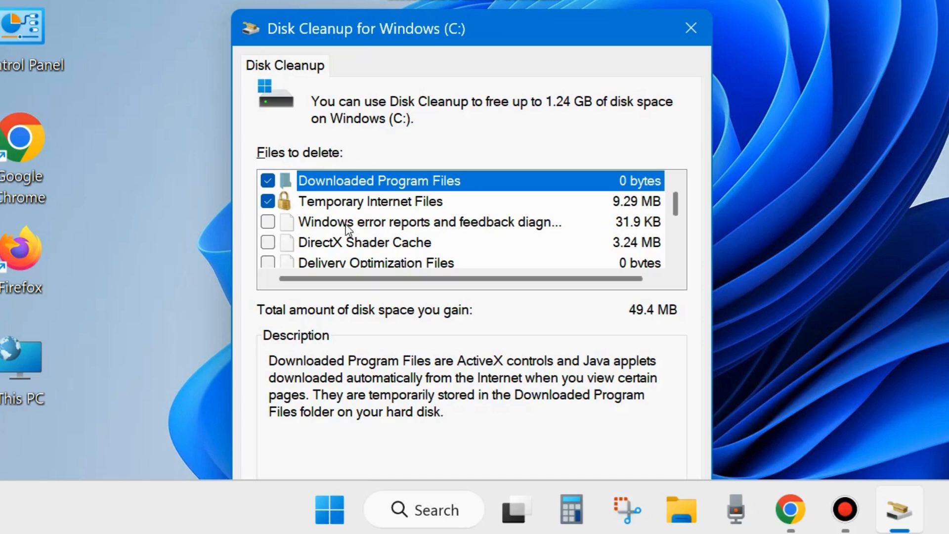
# Step: Add Windows error reports, DirectX Shader Cache, Delivery Optimization Files, Recycle Bin, Temporary files and User file history to the files to delete
pyautogui.click(268, 223)
pyautogui.click(271, 242)
pyautogui.click(269, 262)
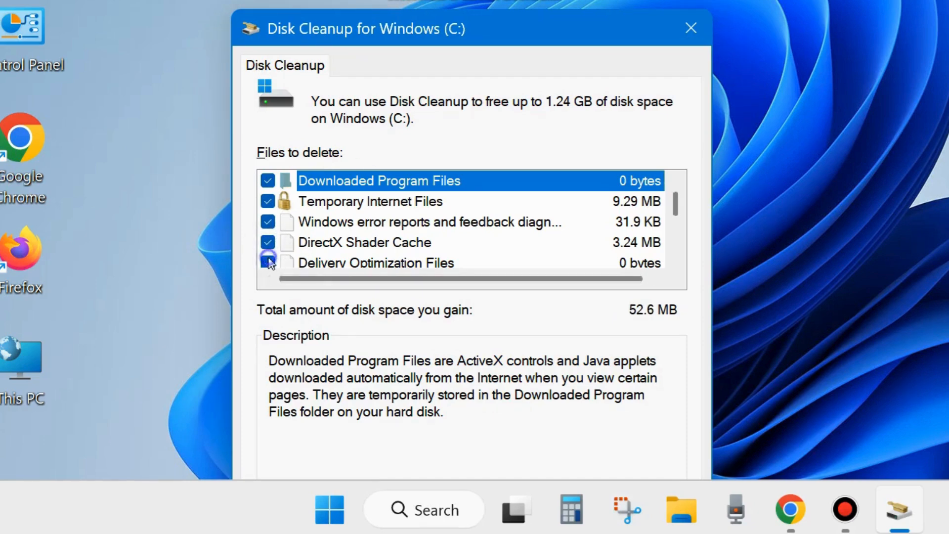
pyautogui.scroll(-1, 328, 260)
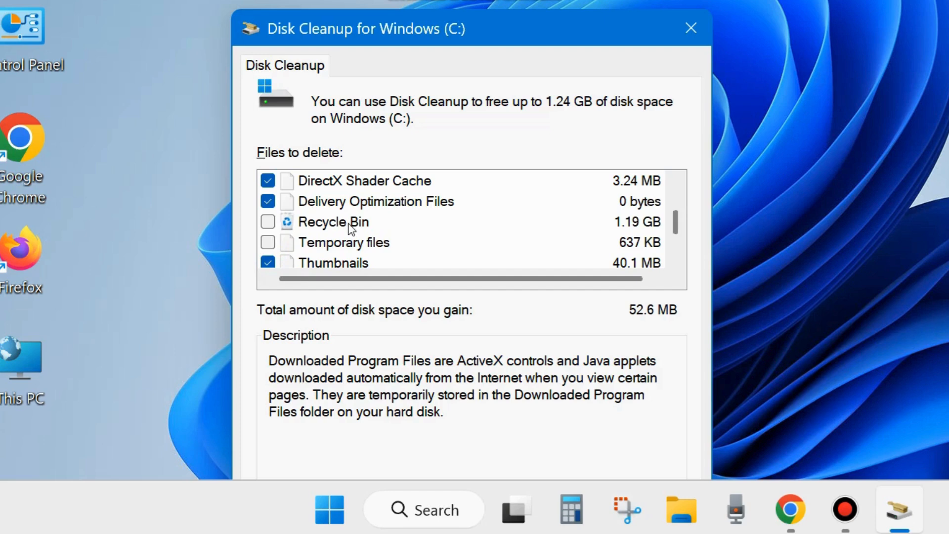
pyautogui.click(270, 223)
pyautogui.click(267, 245)
pyautogui.scroll(-1, 392, 258)
pyautogui.click(269, 244)
# Step: Permanently delete the selected cleanup files, granting administrator permission for all current items
pyautogui.moveTo(513, 28); pyautogui.dragTo(518, 0)
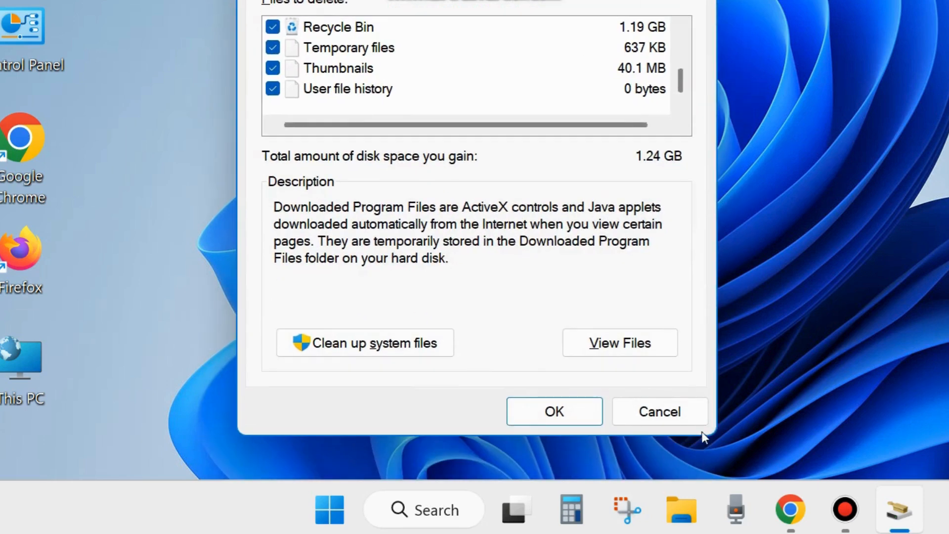
pyautogui.click(559, 408)
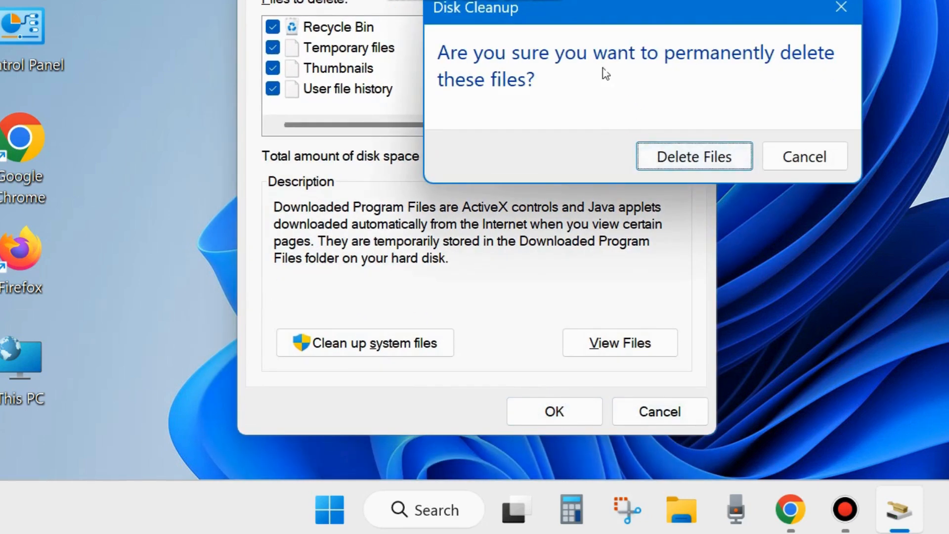
pyautogui.click(690, 156)
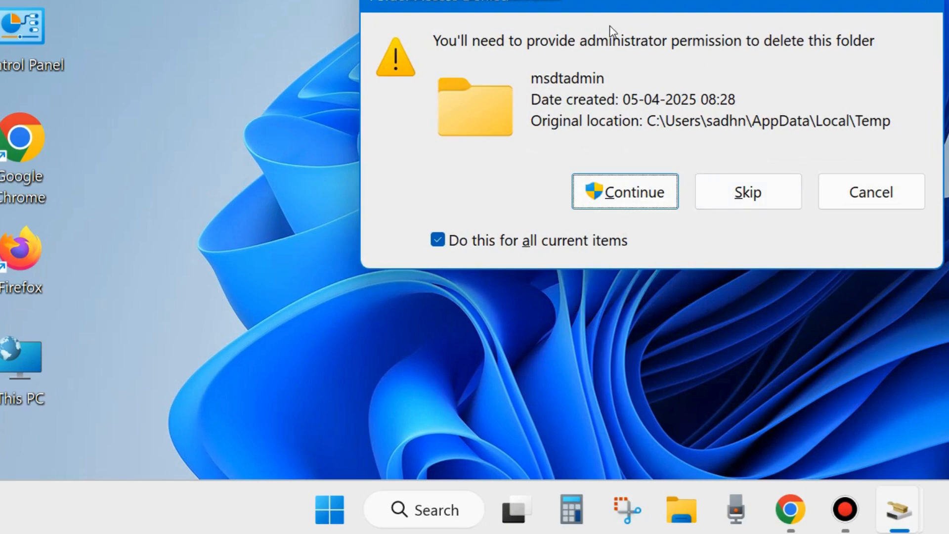
pyautogui.click(628, 195)
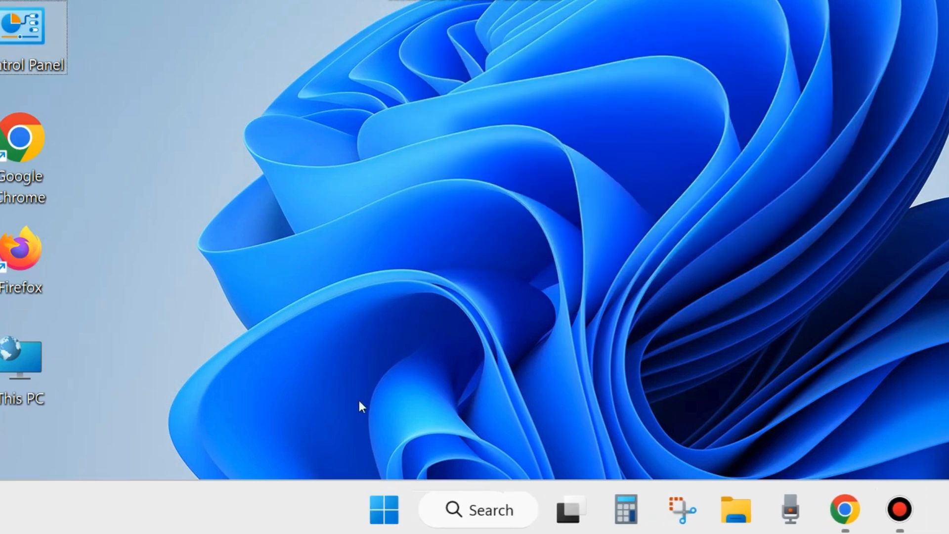
# Step: Open the Windows Services console with the Run command services.msc
pyautogui.rightClick(384, 512)
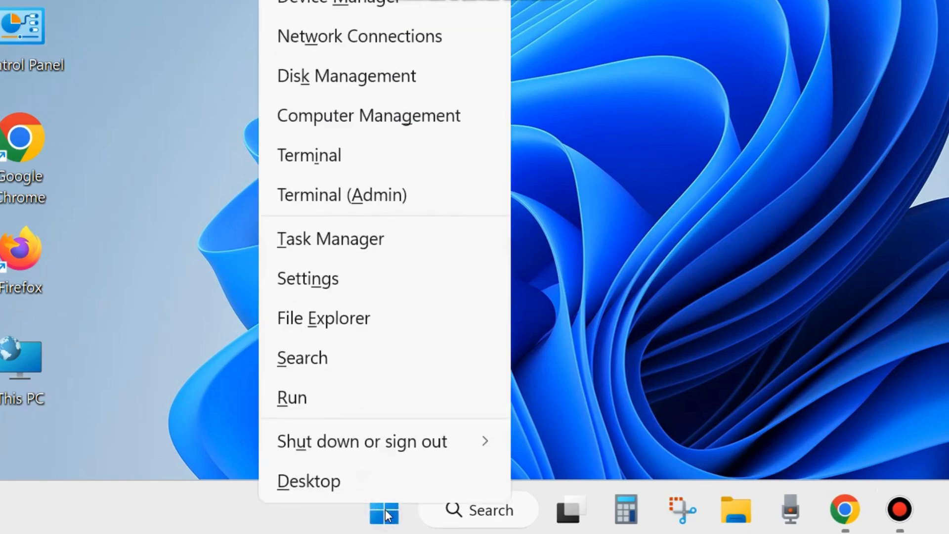
pyautogui.click(295, 398)
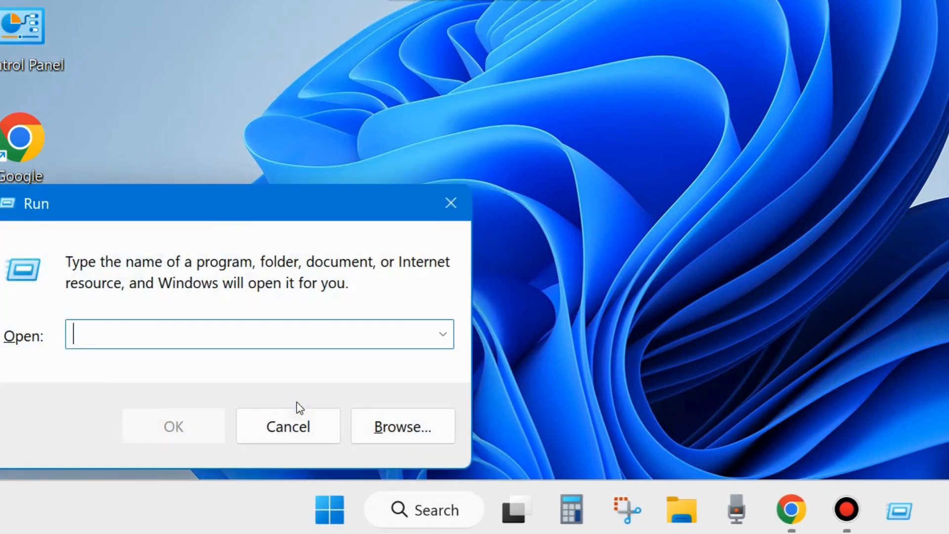
pyautogui.moveTo(226, 208); pyautogui.dragTo(462, 106)
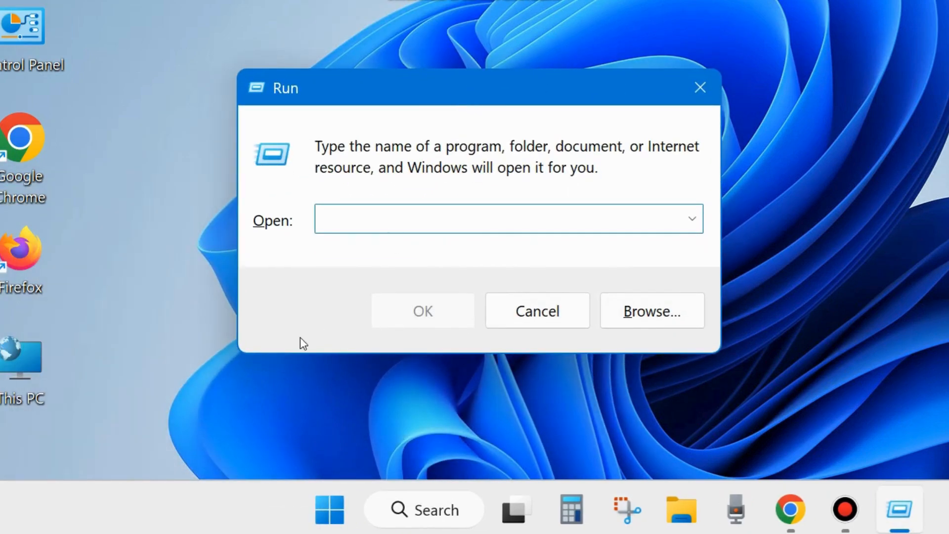
pyautogui.write('services')
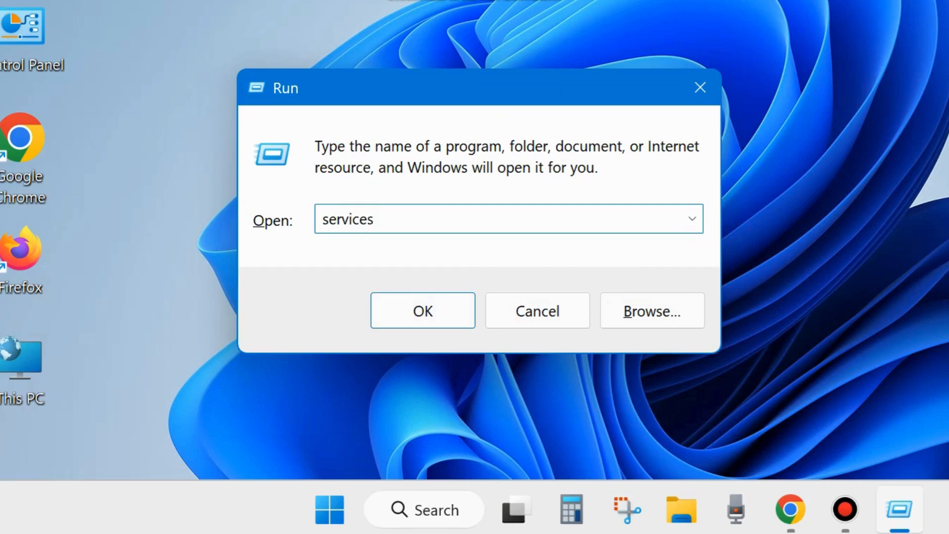
pyautogui.write('.msc')
pyautogui.click(423, 309)
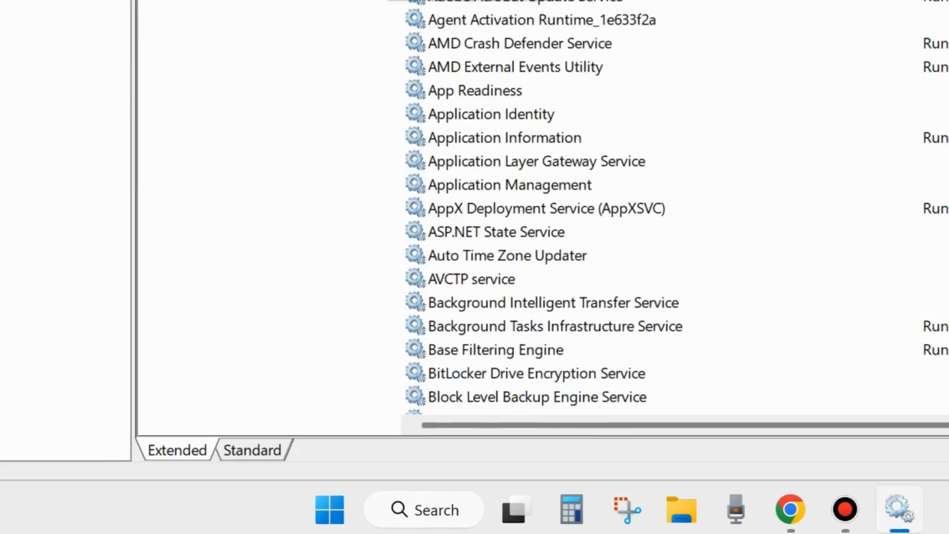
# Step: Start the Background Intelligent Transfer Service in the local services list
pyautogui.moveTo(424, 0); pyautogui.dragTo(453, 26)
pyautogui.moveTo(623, 39); pyautogui.dragTo(477, 0)
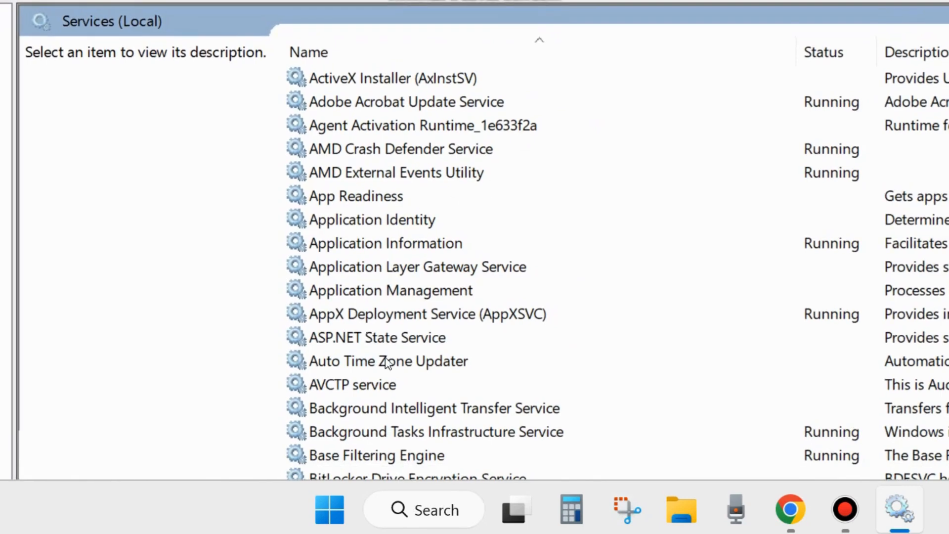
pyautogui.scroll(-2, 369, 376)
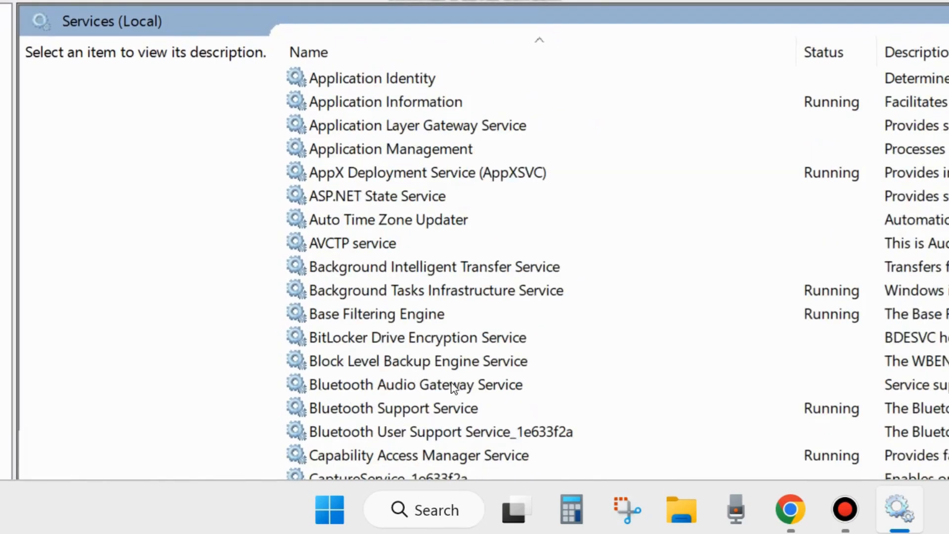
pyautogui.click(414, 271)
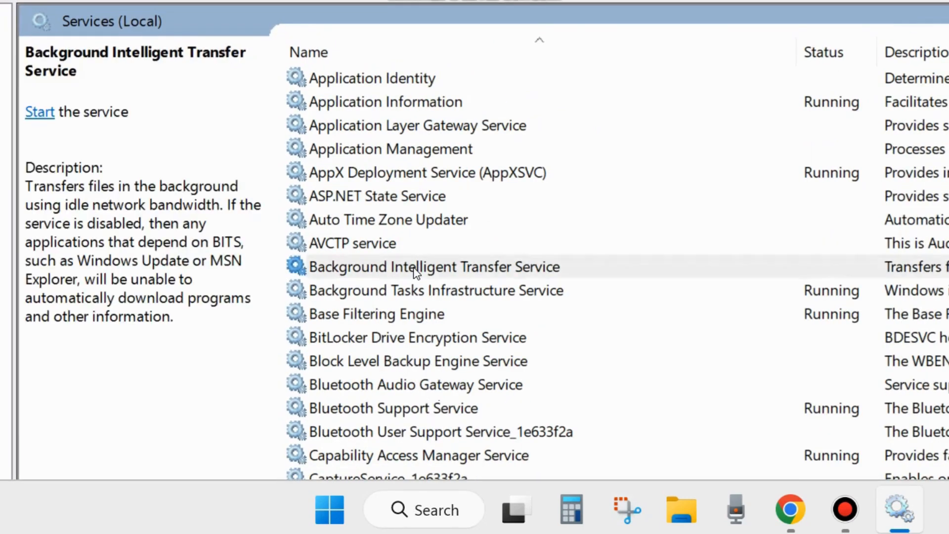
pyautogui.rightClick(464, 269)
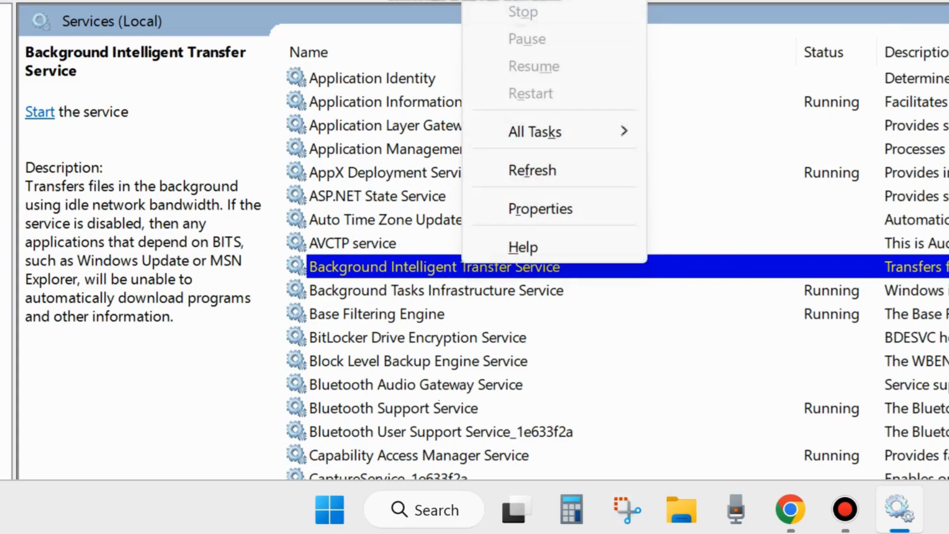
pyautogui.press('Escape')
pyautogui.scroll(2, 396, 260)
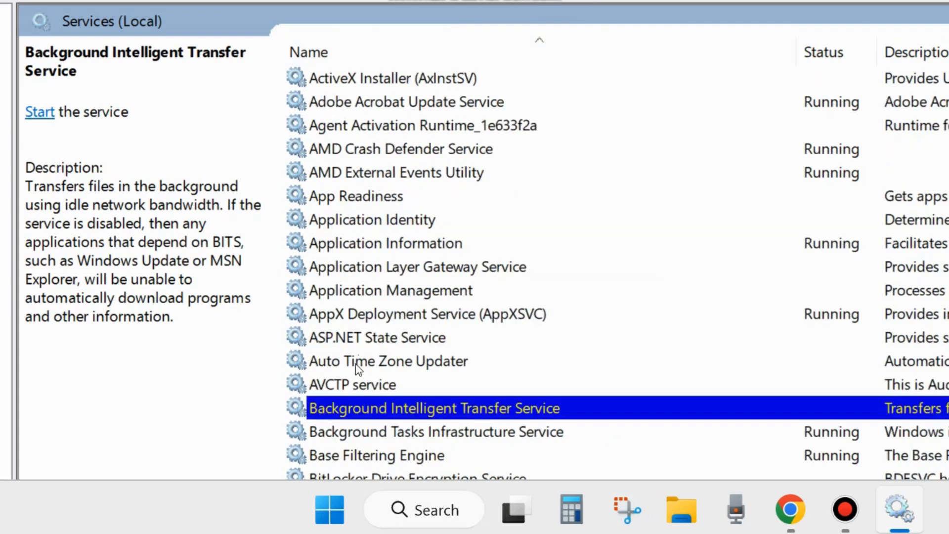
pyautogui.rightClick(357, 412)
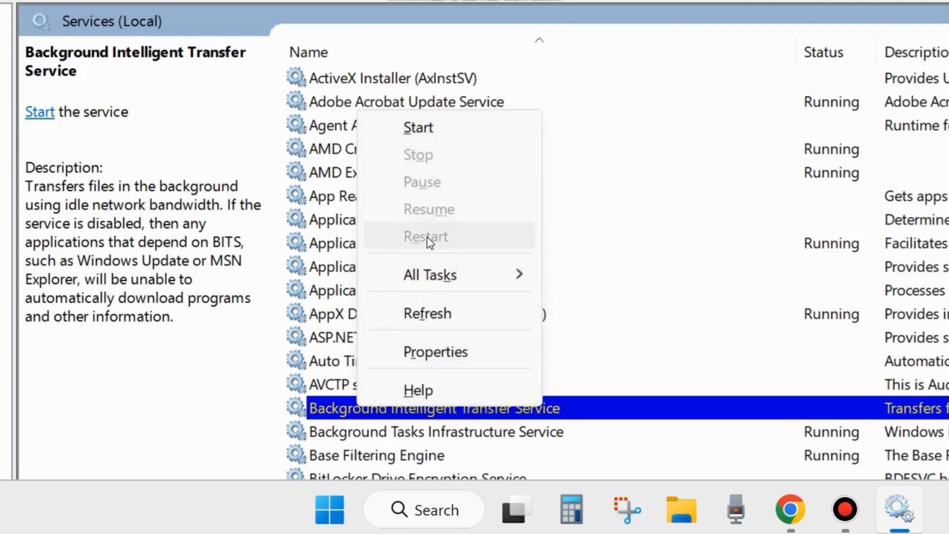
pyautogui.click(420, 128)
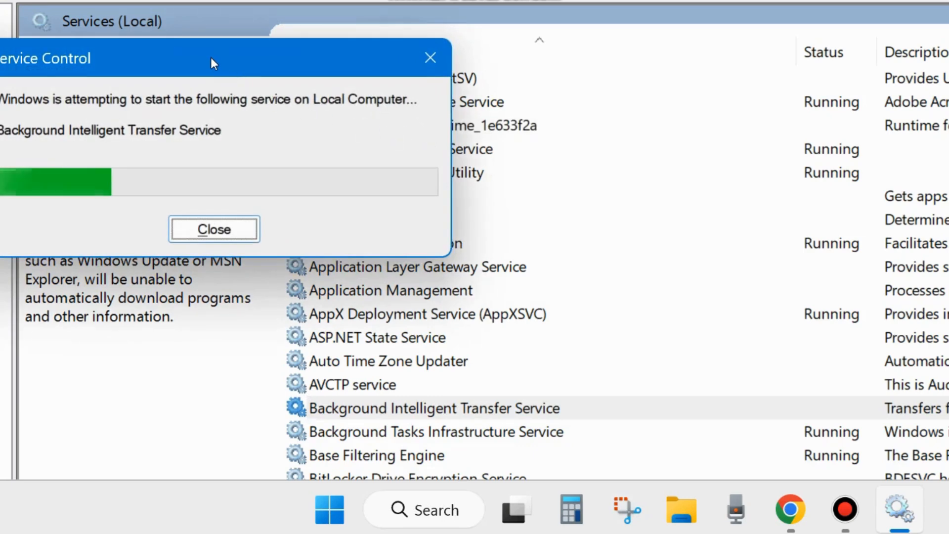
# Step: Set the startup type of the Background Intelligent Transfer Service to Automatic and apply the change
pyautogui.moveTo(210, 57); pyautogui.dragTo(403, 78)
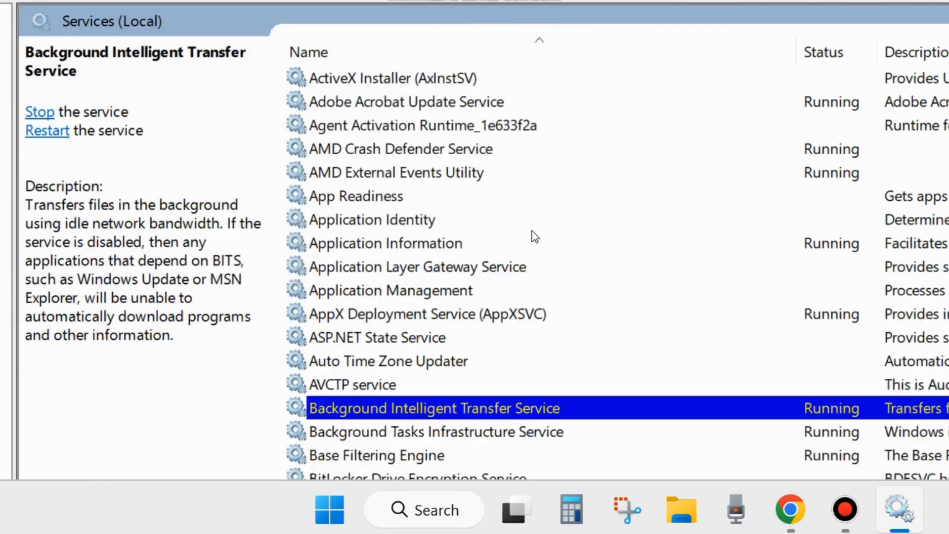
pyautogui.doubleClick(400, 406)
pyautogui.moveTo(239, 0); pyautogui.dragTo(469, 36)
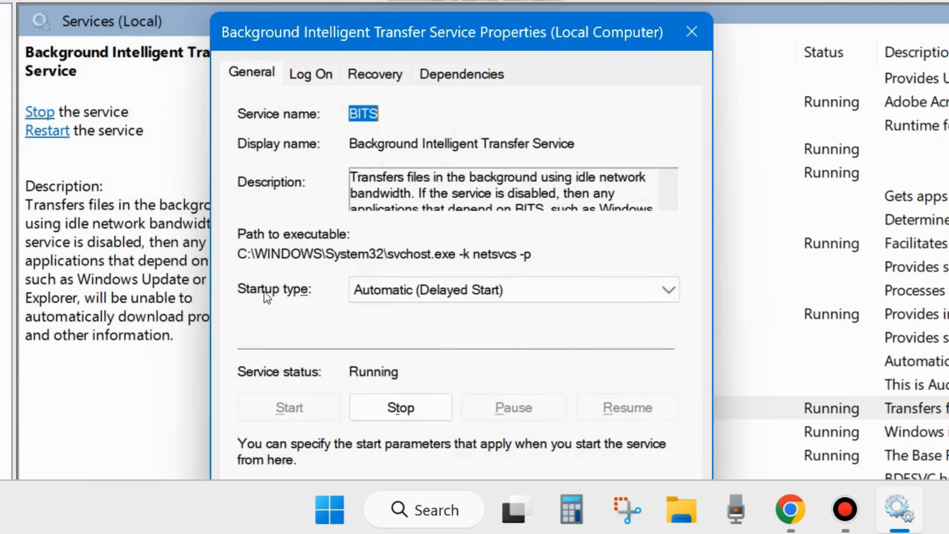
pyautogui.click(514, 291)
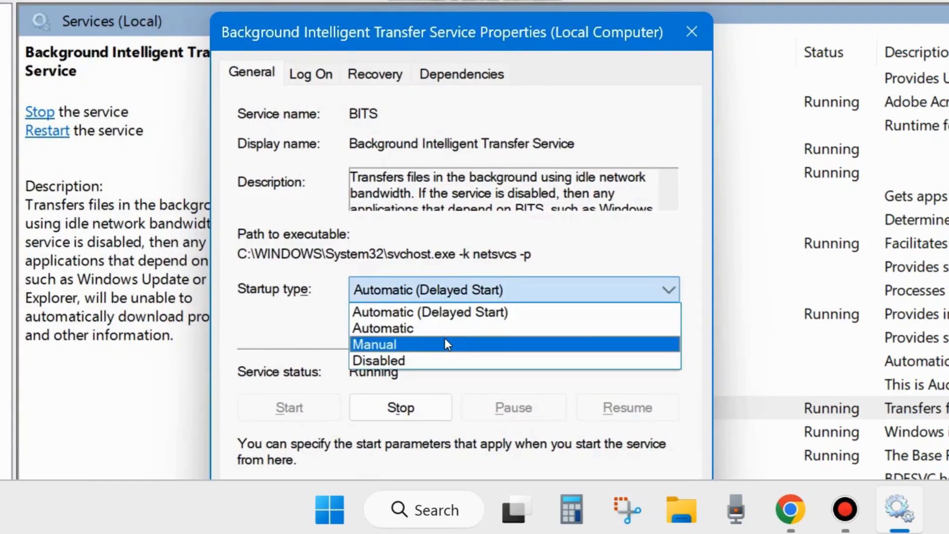
pyautogui.click(408, 329)
pyautogui.moveTo(443, 48); pyautogui.dragTo(448, 0)
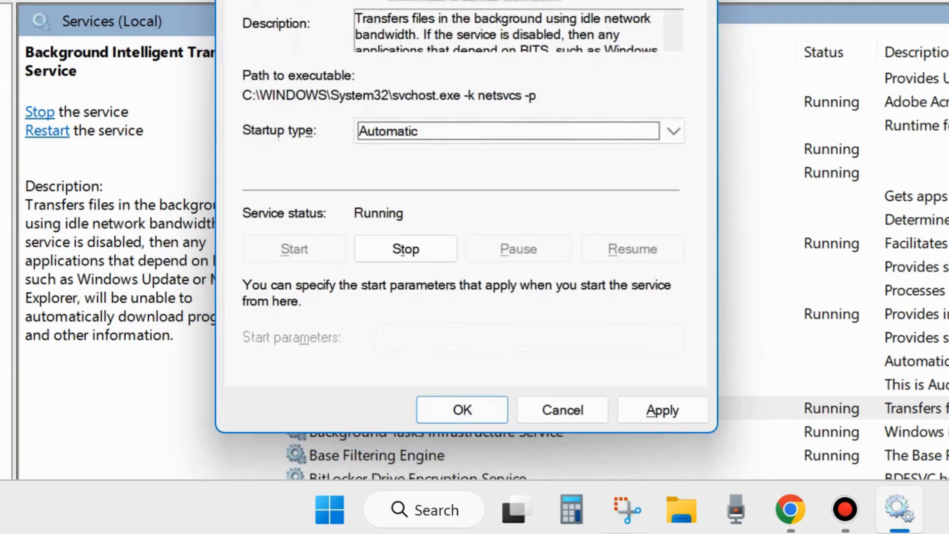
pyautogui.click(657, 409)
pyautogui.click(468, 410)
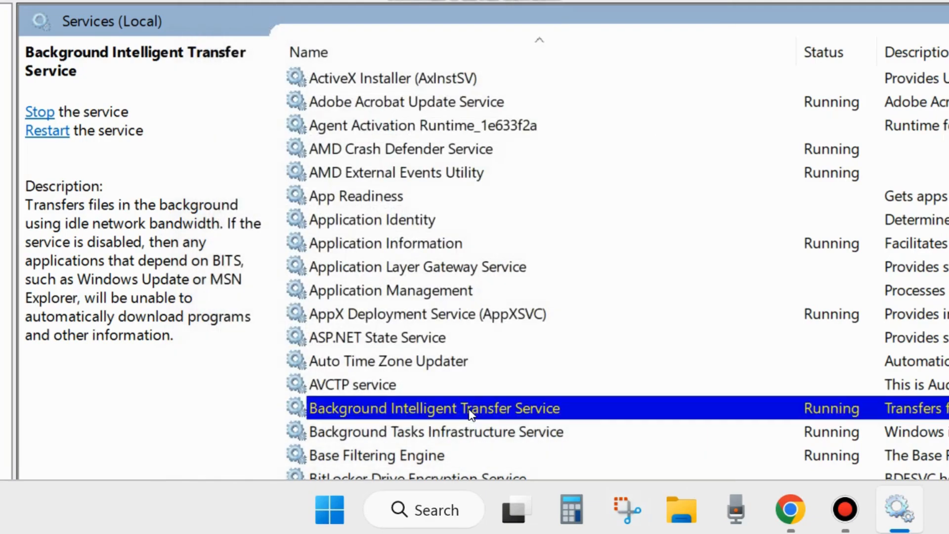
# Step: Restart Cryptographic Services in the local services list
pyautogui.scroll(-4, 504, 311)
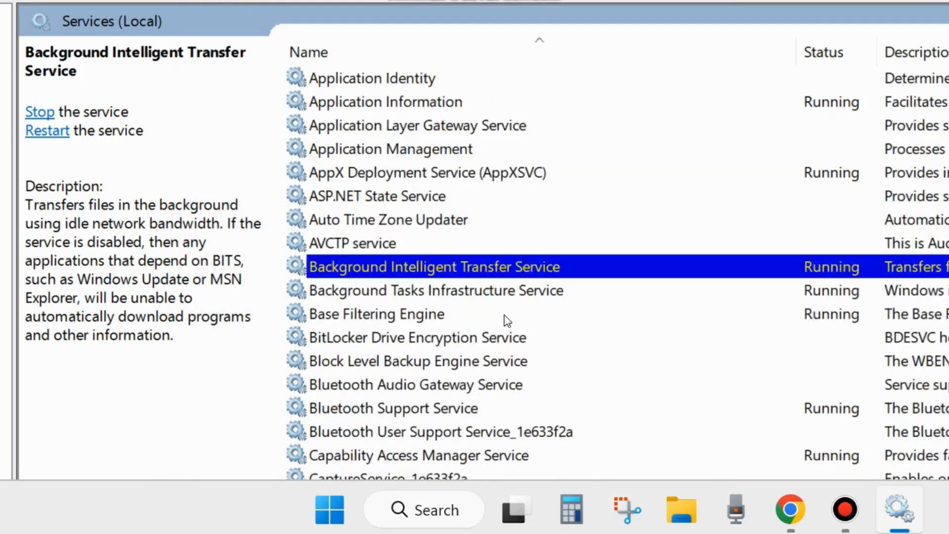
pyautogui.scroll(-8, 379, 368)
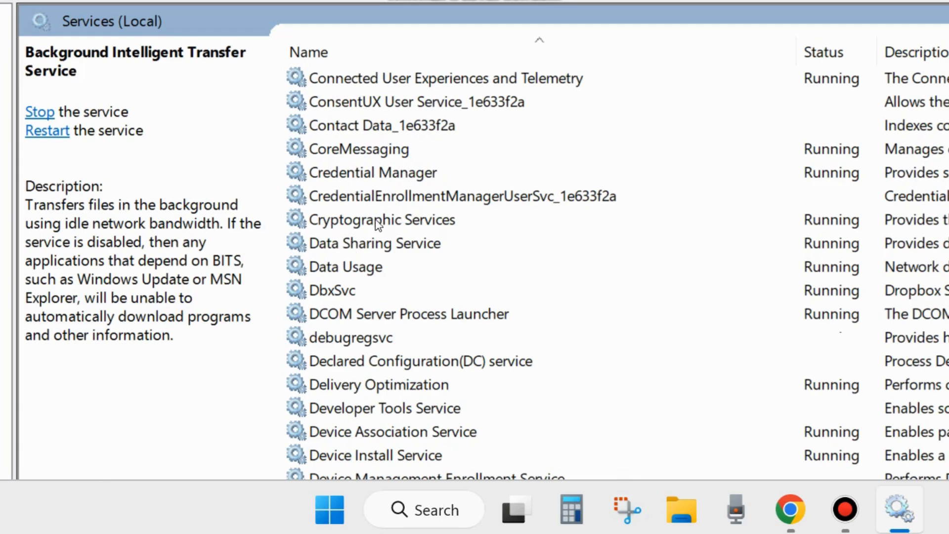
pyautogui.click(381, 223)
pyautogui.scroll(1, 404, 277)
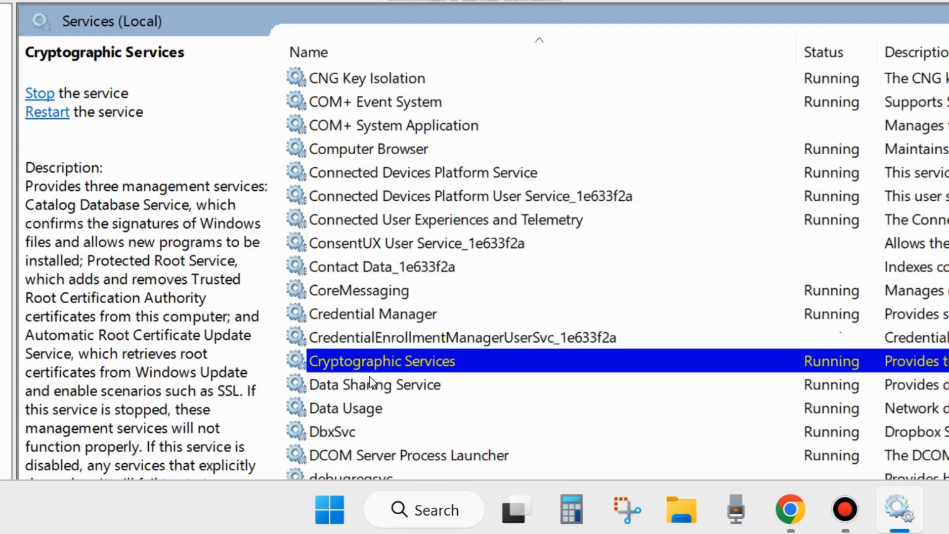
pyautogui.rightClick(403, 365)
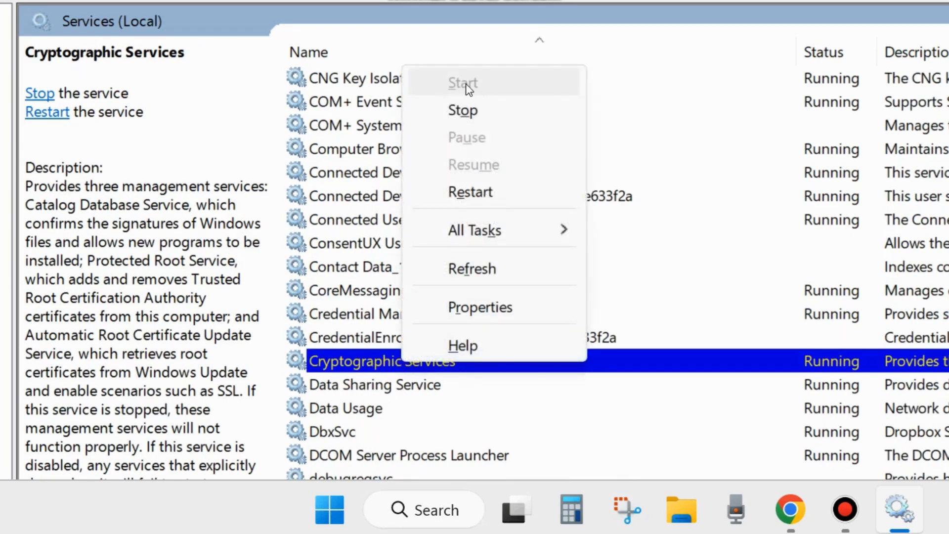
pyautogui.click(476, 195)
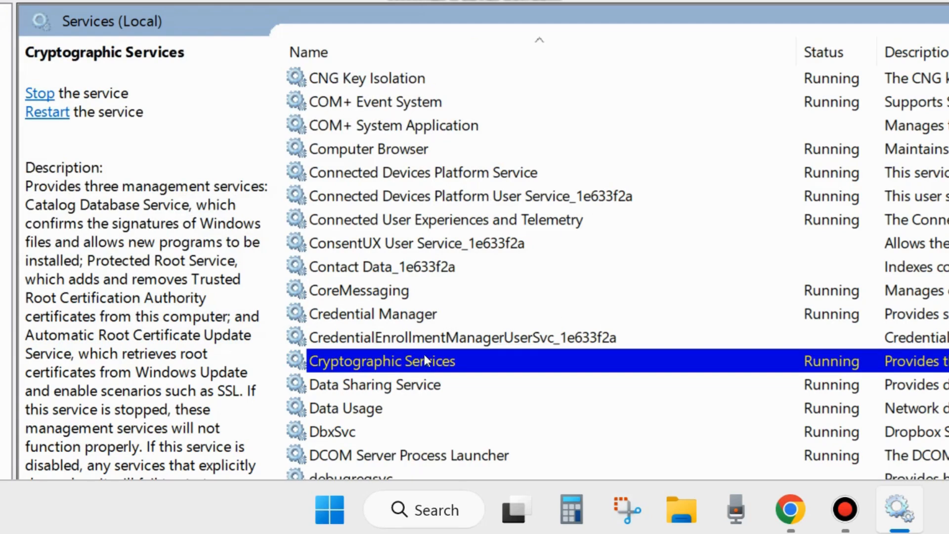
# Step: Set the startup type of Cryptographic Services to Automatic and confirm its properties
pyautogui.doubleClick(415, 365)
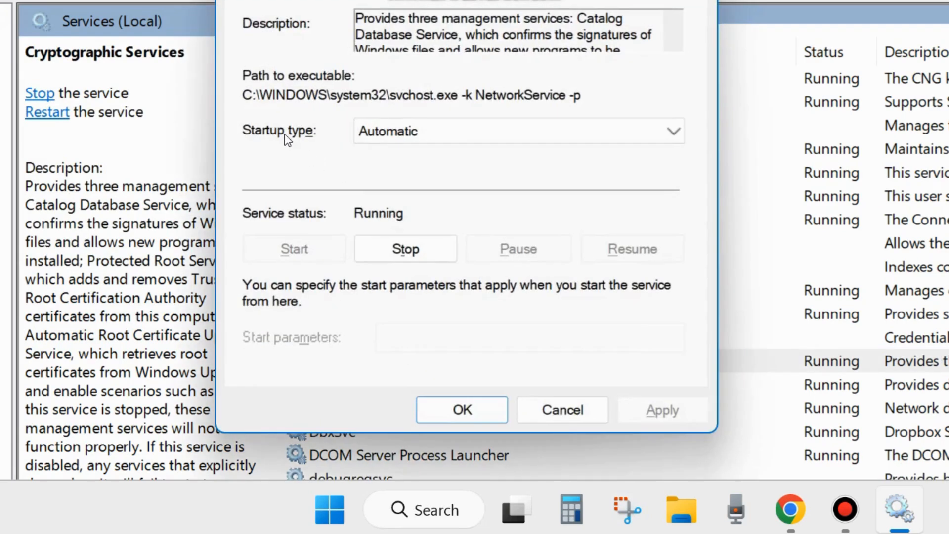
pyautogui.click(369, 131)
pyautogui.click(408, 168)
pyautogui.click(660, 410)
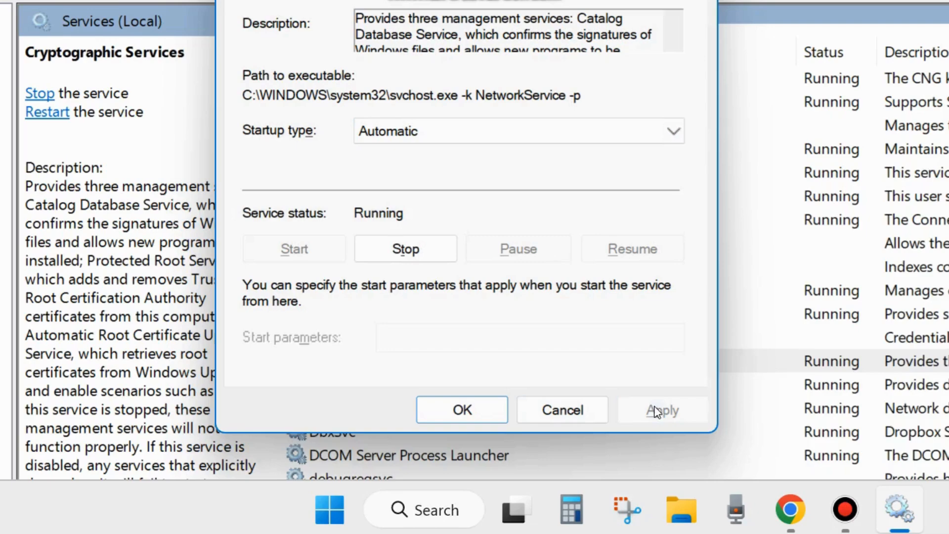
pyautogui.click(467, 407)
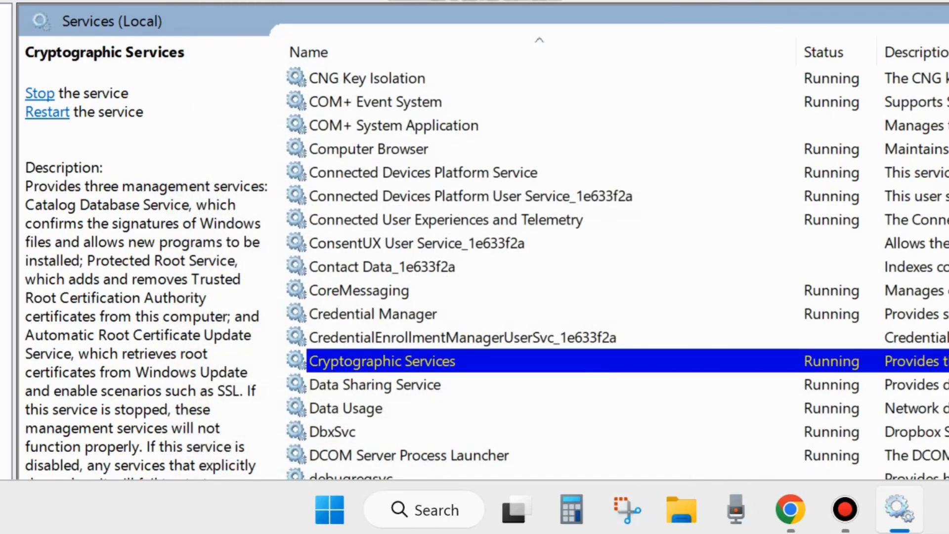
# Step: Start the Windows Installer service and check the startup type in its properties
pyautogui.scroll(-7, 593, 267)
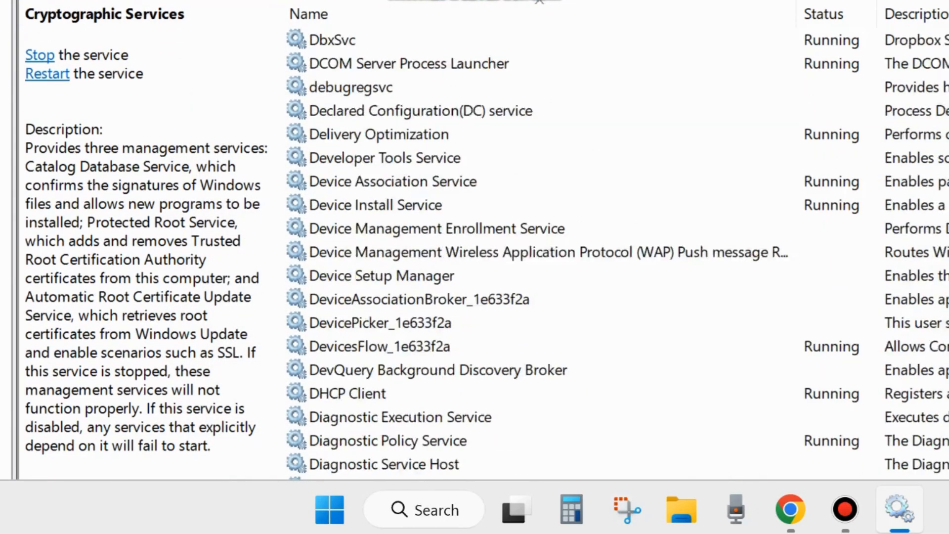
pyautogui.scroll(-20, 593, 252)
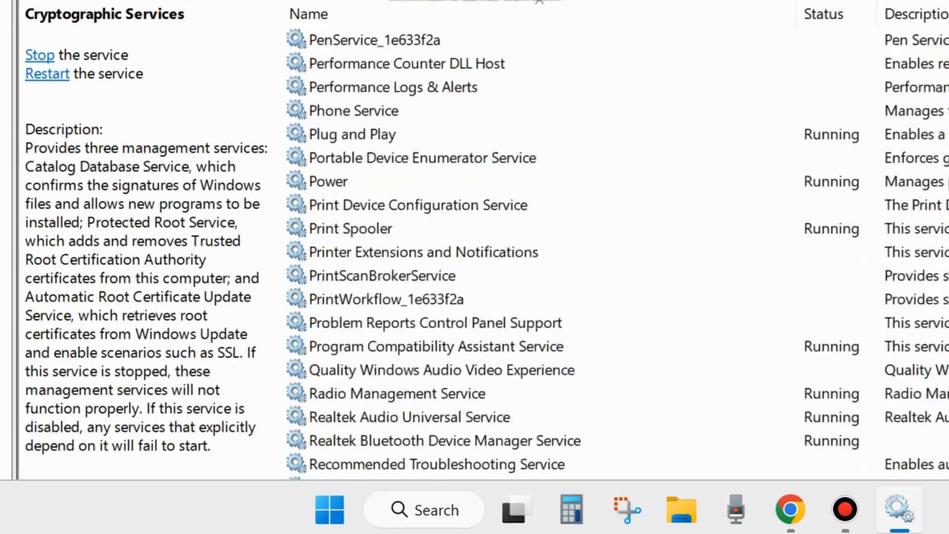
pyautogui.scroll(-8, 593, 252)
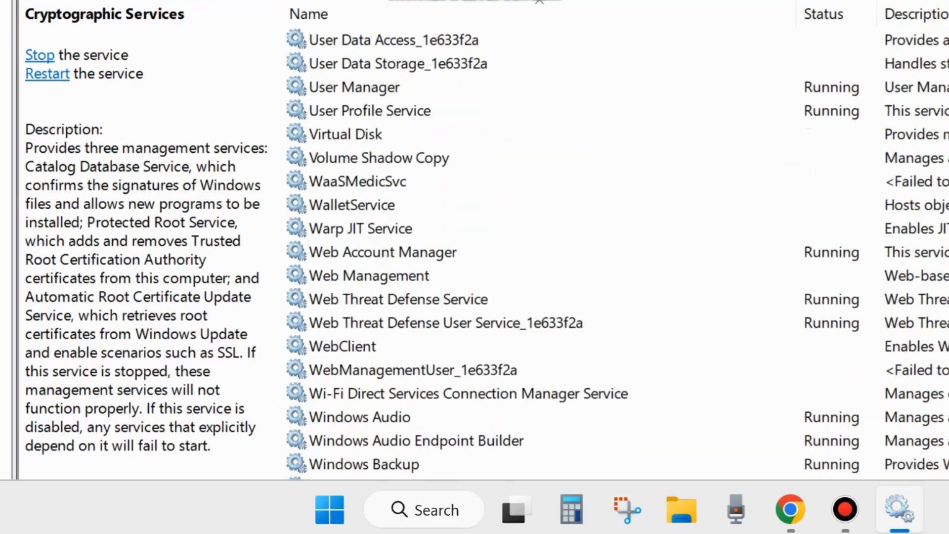
pyautogui.scroll(-3, 593, 252)
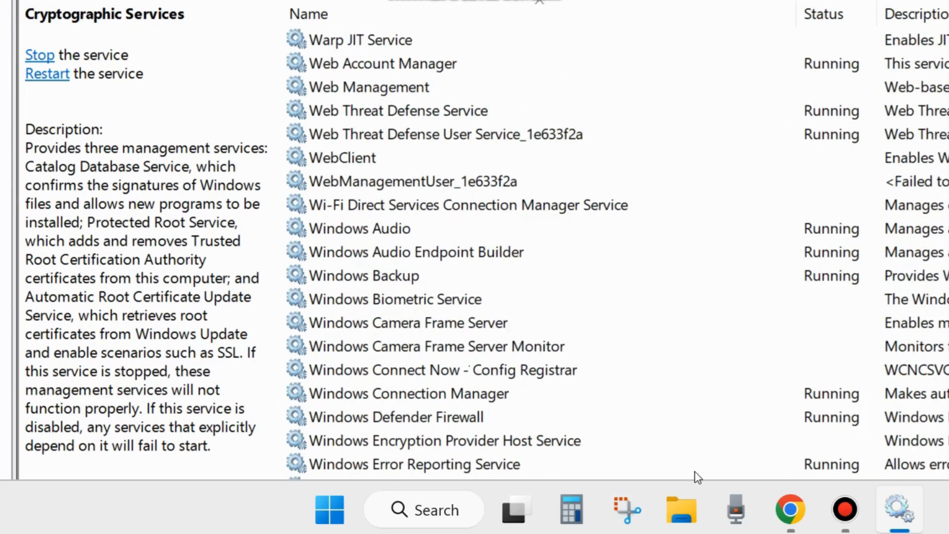
pyautogui.scroll(-4, 457, 413)
pyautogui.scroll(1, 450, 407)
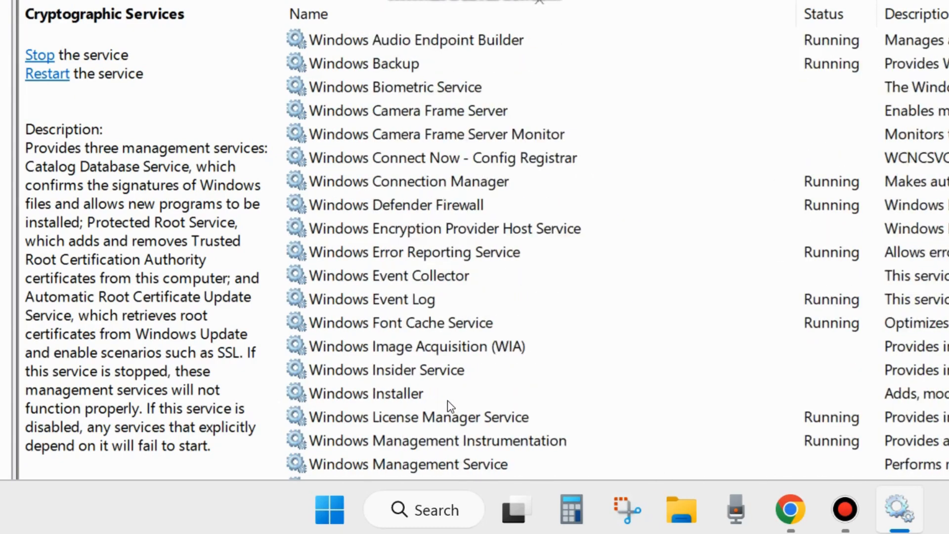
pyautogui.click(396, 400)
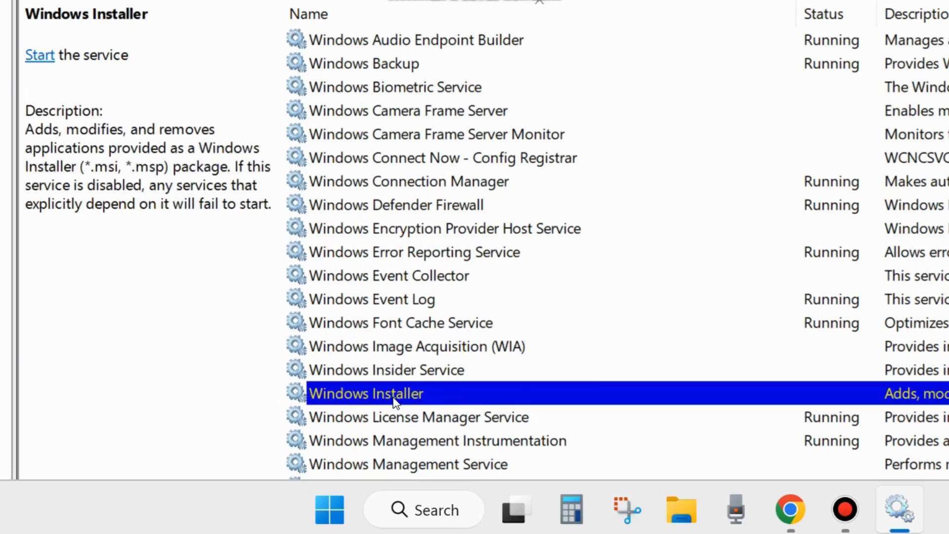
pyautogui.rightClick(399, 399)
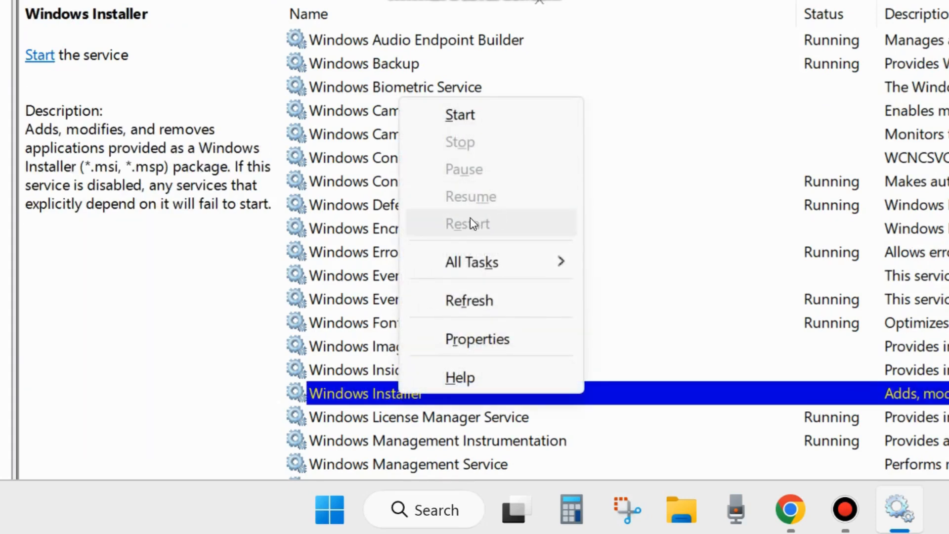
pyautogui.click(457, 114)
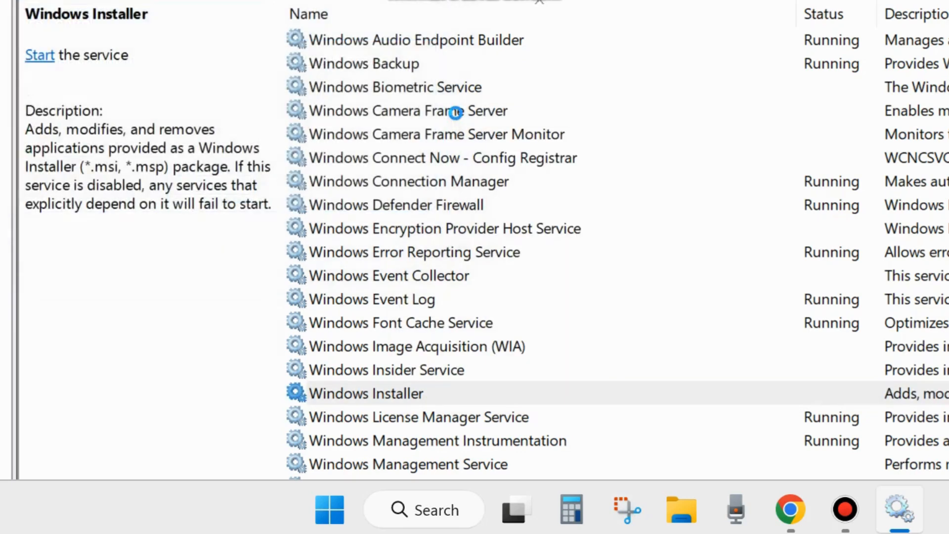
pyautogui.doubleClick(394, 392)
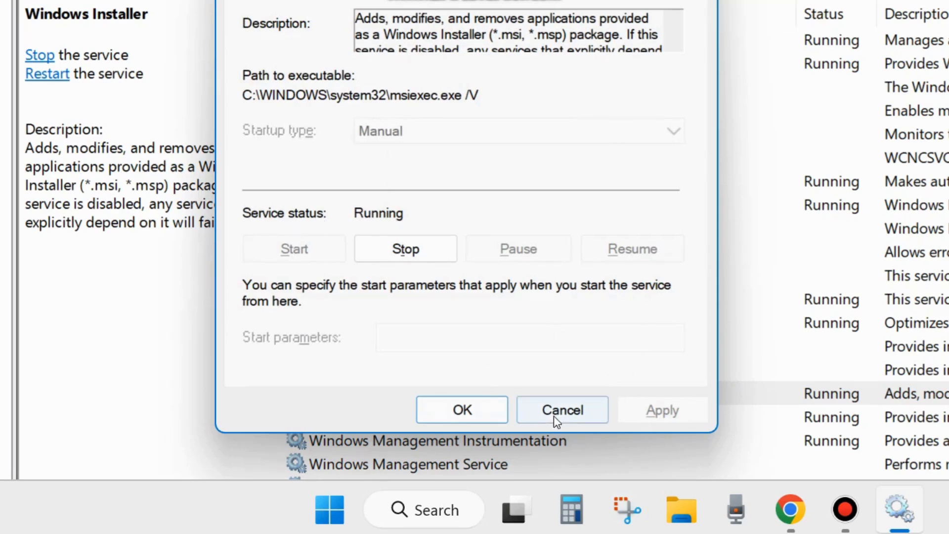
pyautogui.click(461, 407)
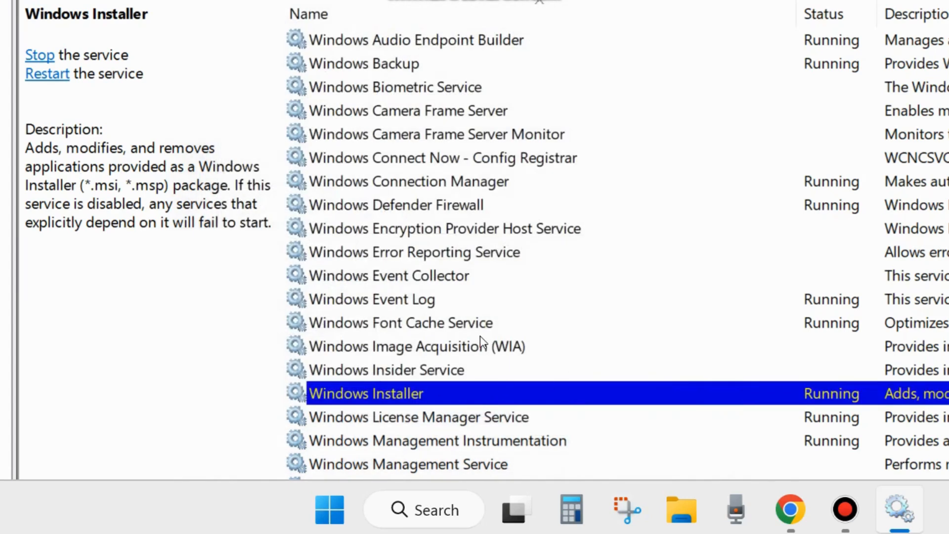
# Step: Restart the Windows Update service in the local services list
pyautogui.scroll(-5, 480, 340)
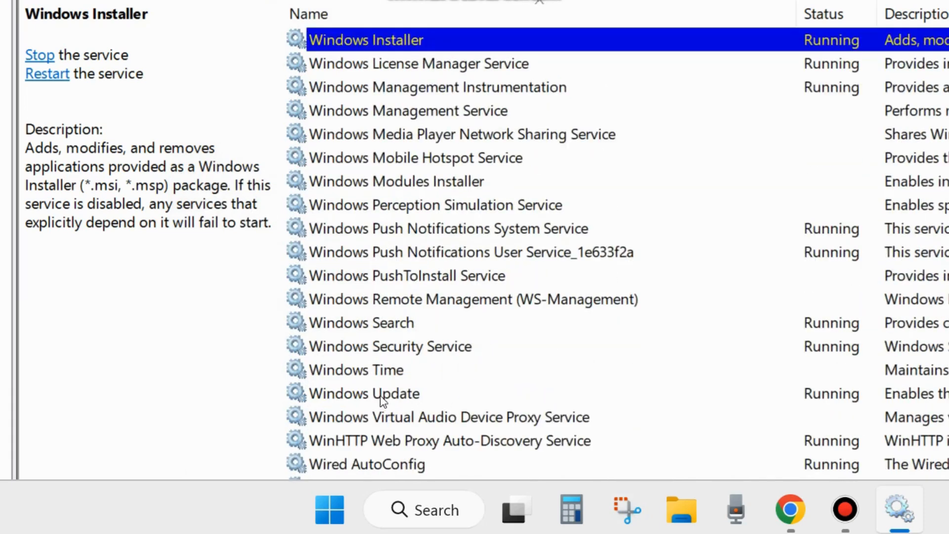
pyautogui.click(386, 401)
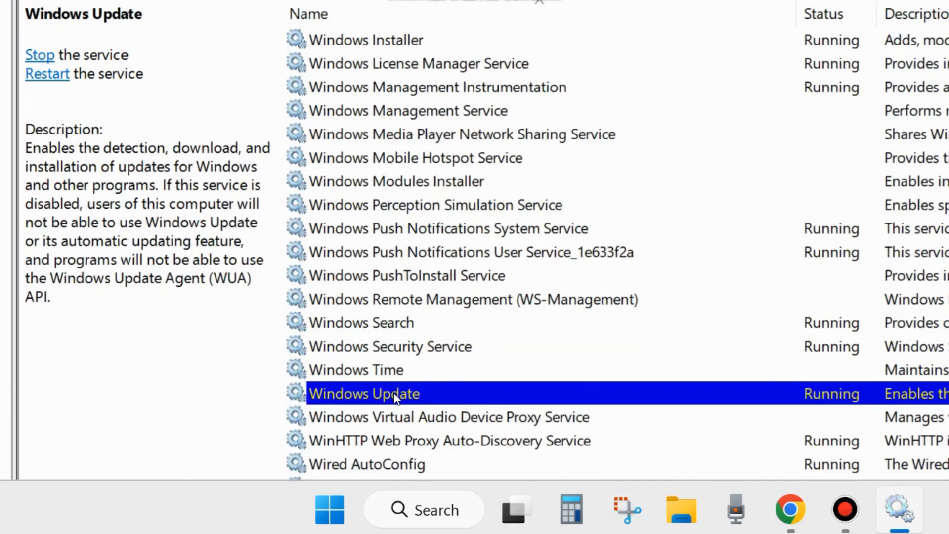
pyautogui.rightClick(394, 399)
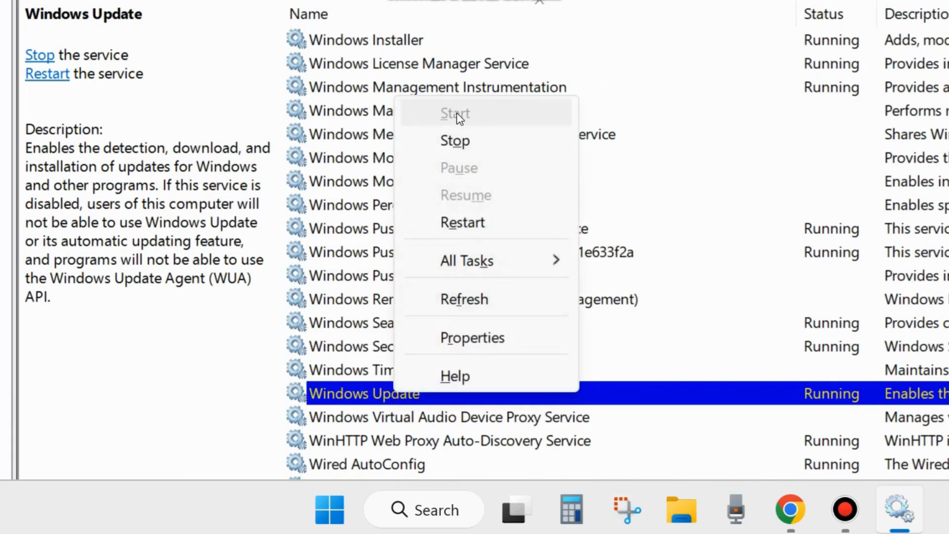
pyautogui.click(465, 223)
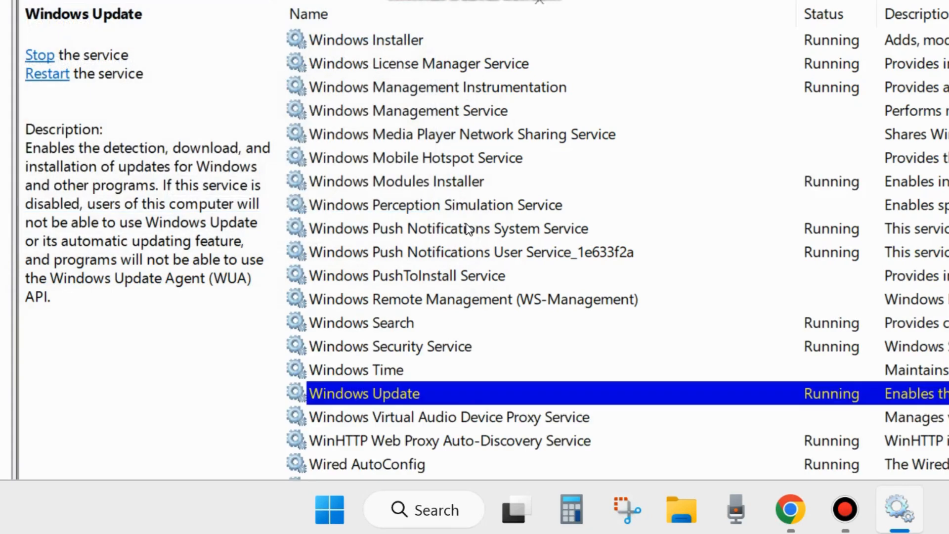
# Step: Set the startup type of the Windows Update service to Automatic and apply the change
pyautogui.doubleClick(410, 393)
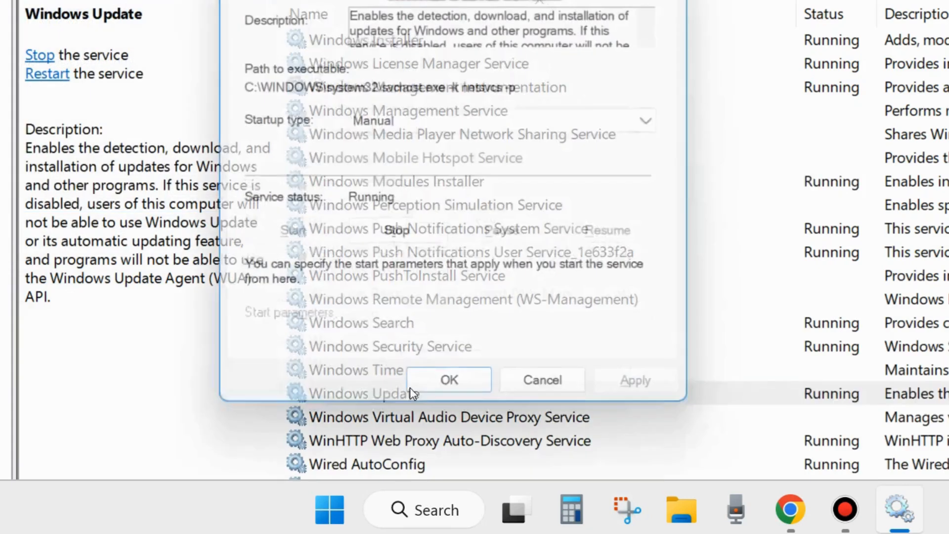
pyautogui.click(403, 130)
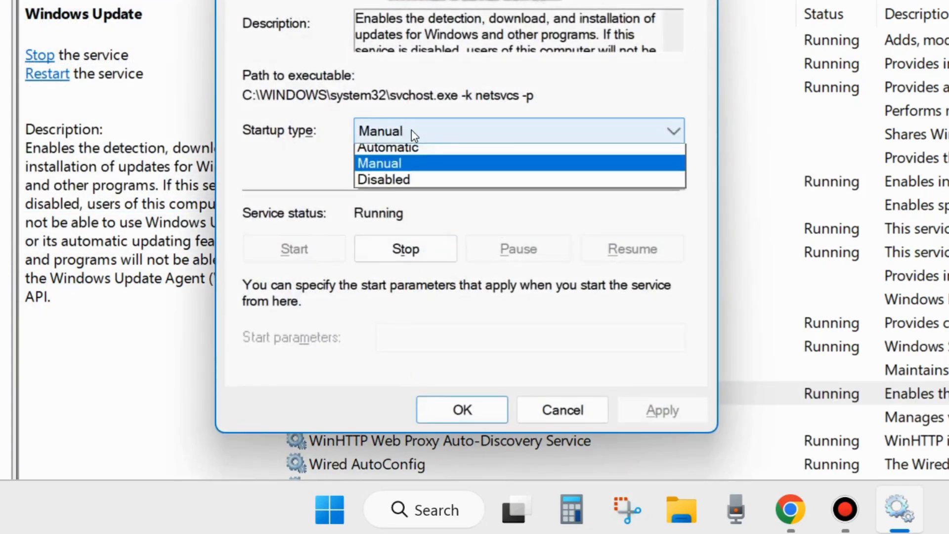
pyautogui.click(415, 170)
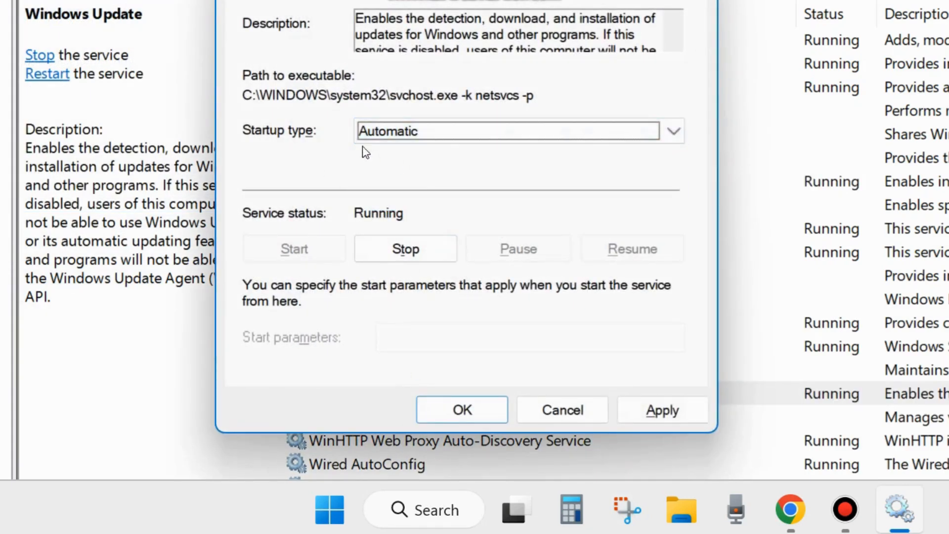
pyautogui.click(674, 412)
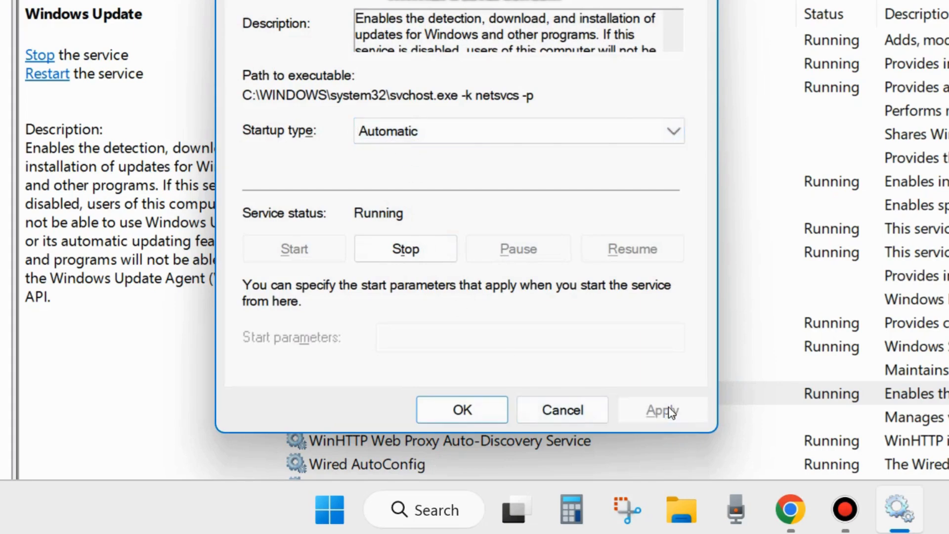
pyautogui.click(462, 409)
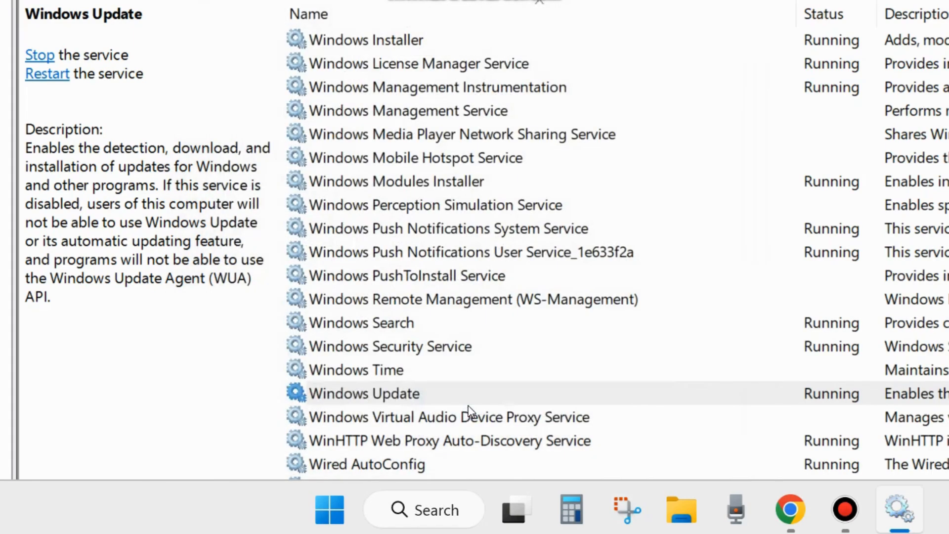
# Step: Close the Services console and return to the desktop
pyautogui.scroll(12, 497, 283)
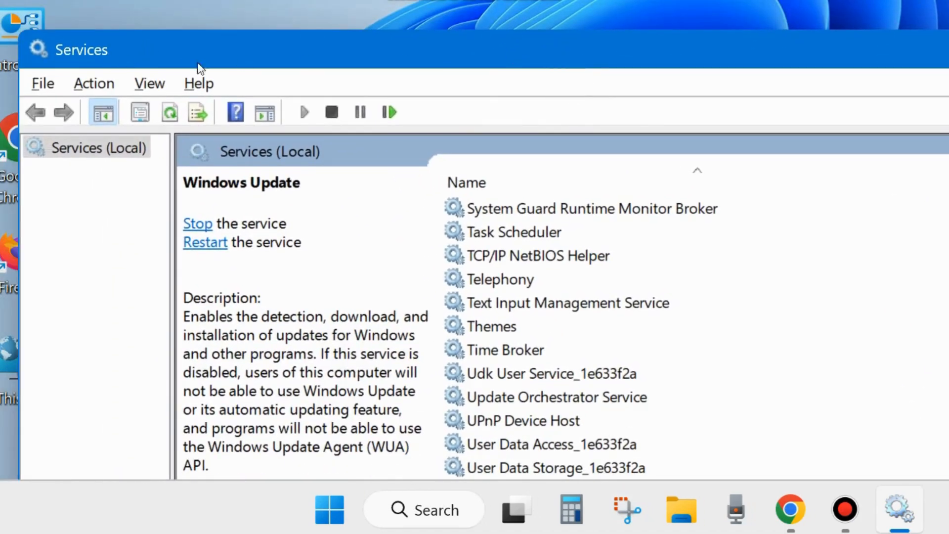
pyautogui.moveTo(665, 57); pyautogui.dragTo(531, 30)
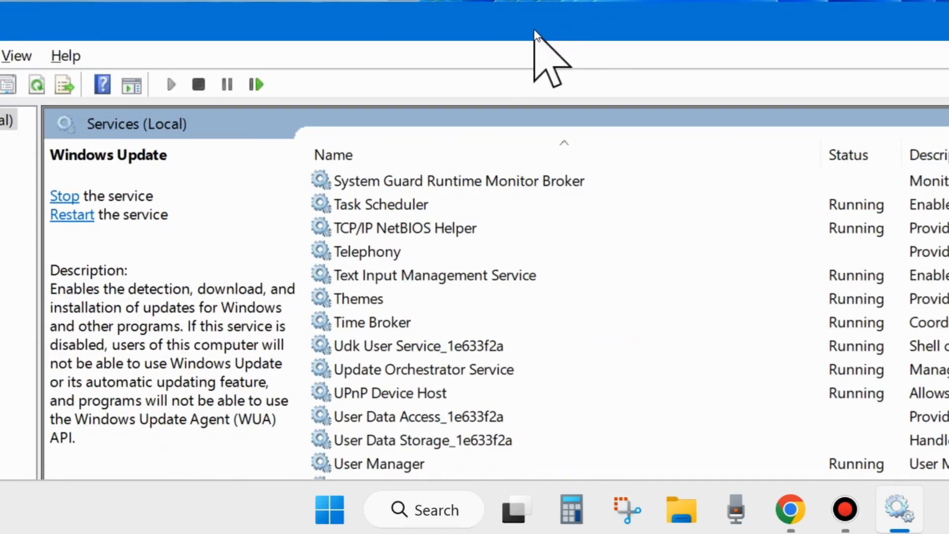
pyautogui.click(947, 21)
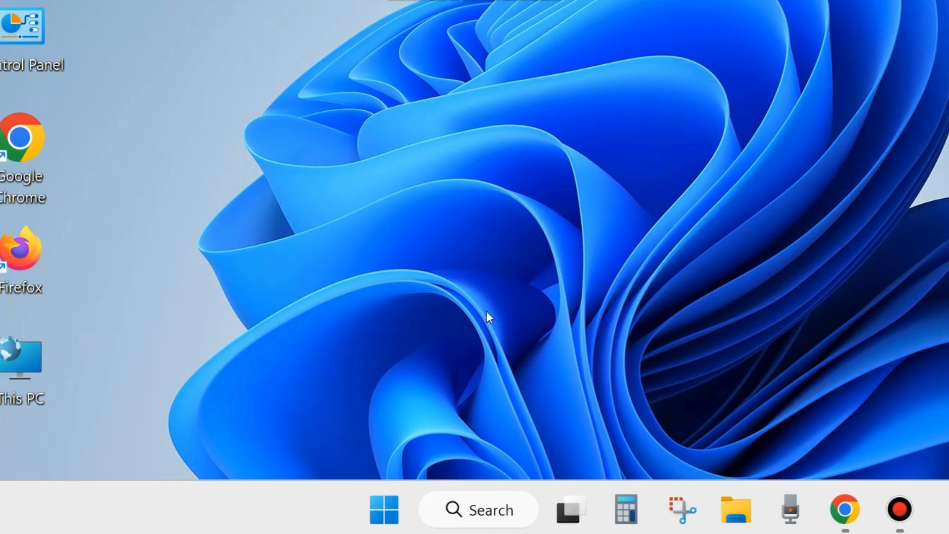
# Step: Open Command Prompt as administrator and reposition its window on the desktop
pyautogui.click(483, 511)
pyautogui.write('cmd')
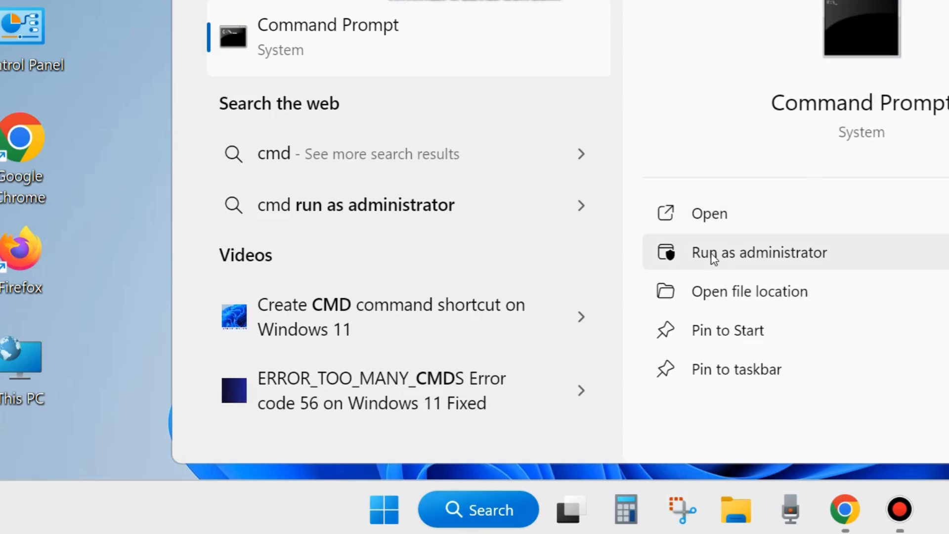
pyautogui.click(763, 255)
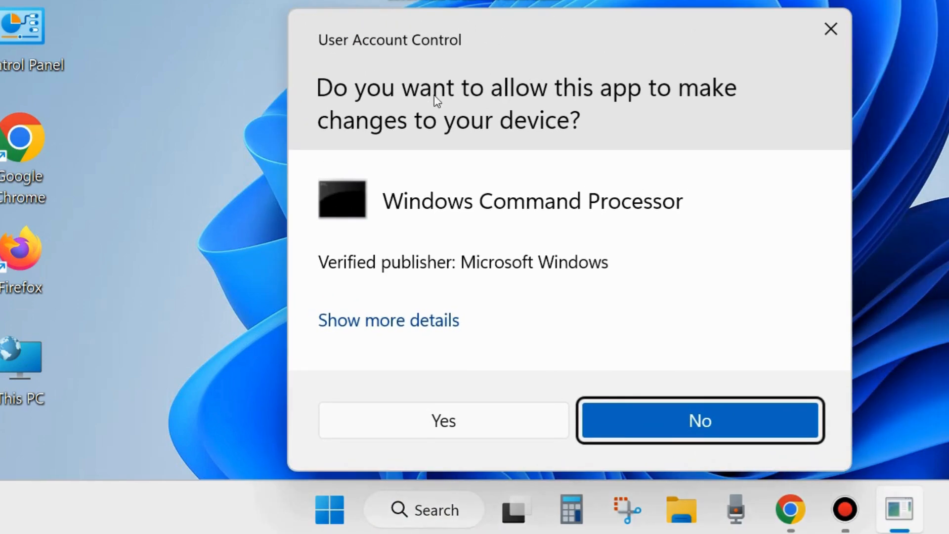
pyautogui.click(448, 421)
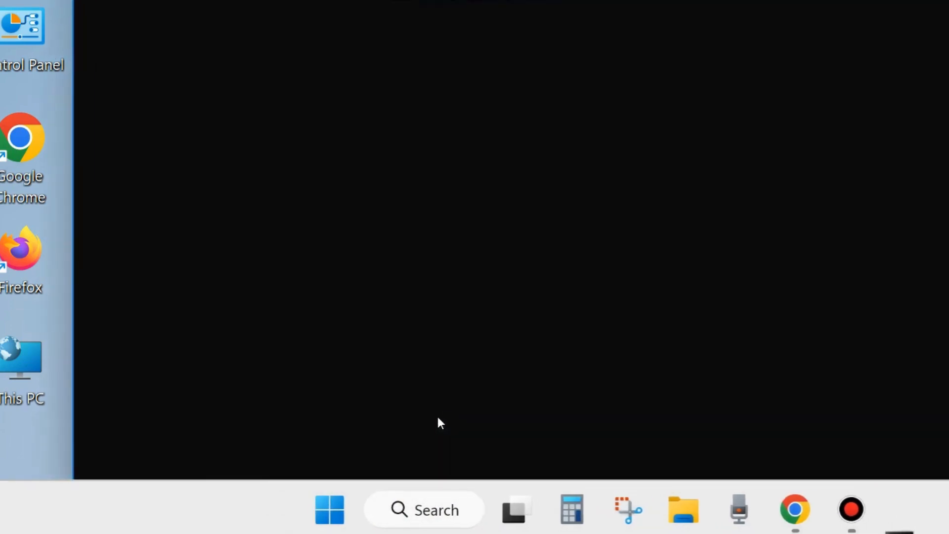
pyautogui.moveTo(534, 1); pyautogui.dragTo(476, 23)
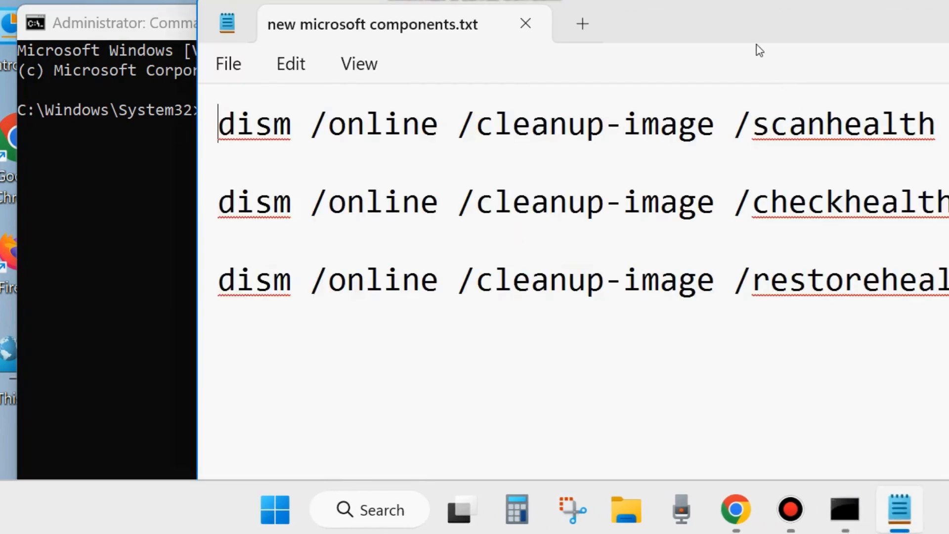
# Step: Review the DISM scanhealth, checkhealth and restorehealth commands in new microsoft components.txt, and minimize the file
pyautogui.moveTo(756, 31); pyautogui.dragTo(641, 171)
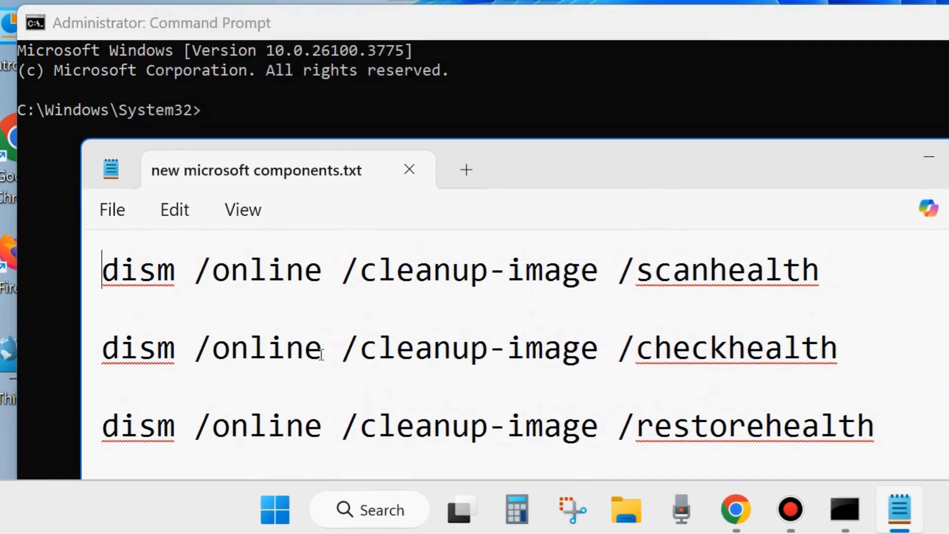
pyautogui.tripleClick(93, 282)
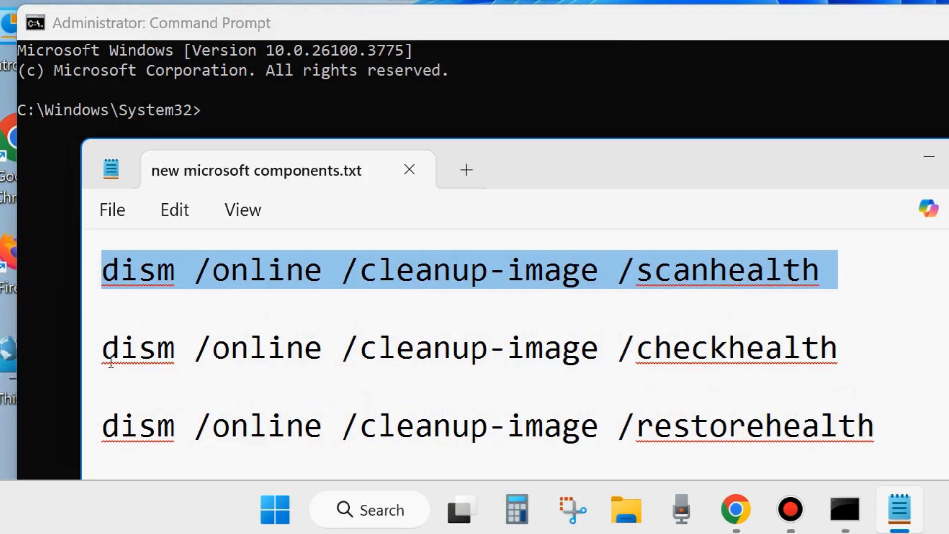
pyautogui.tripleClick(89, 366)
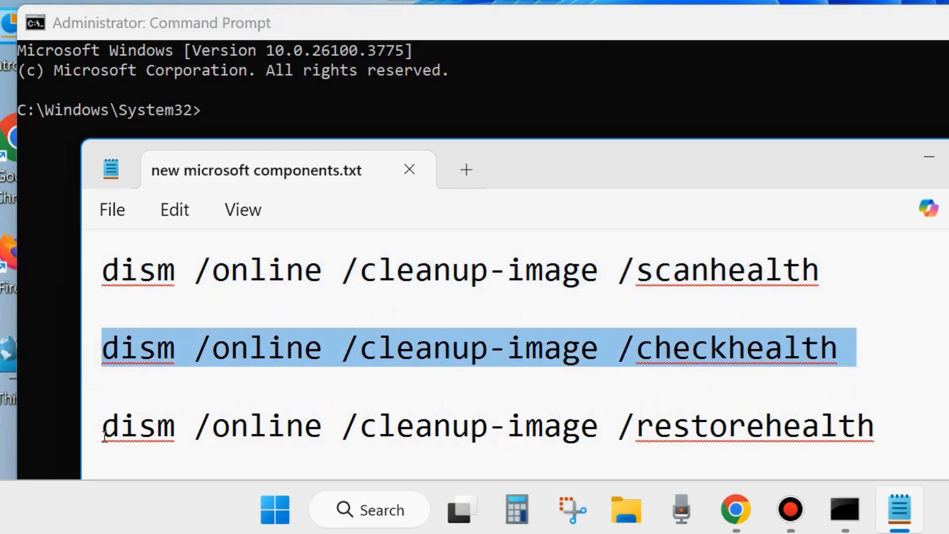
pyautogui.tripleClick(87, 442)
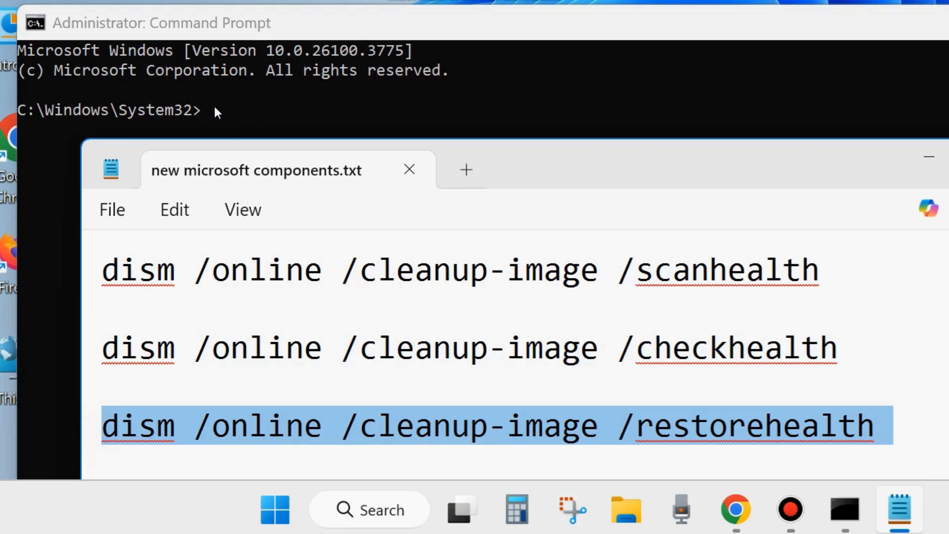
pyautogui.click(929, 156)
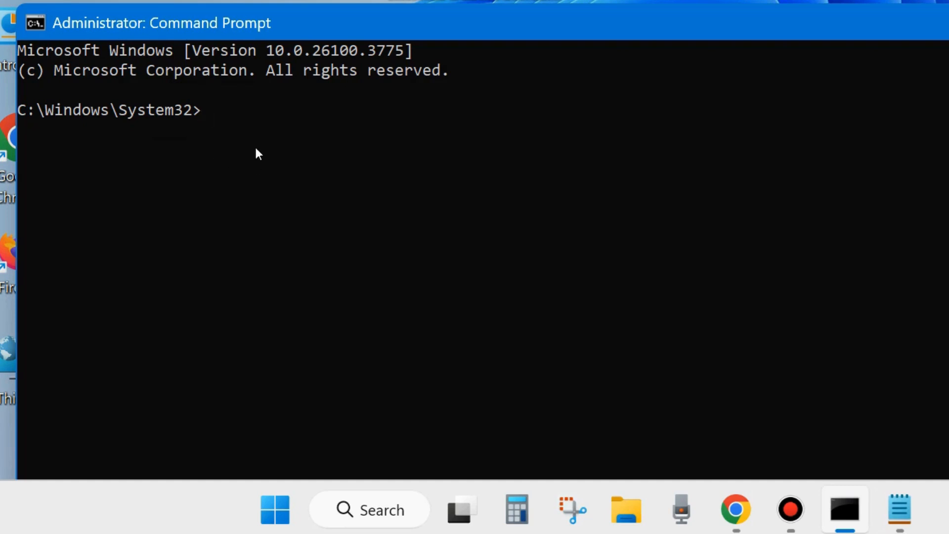
# Step: Enter the System File Checker command sfc /scannow at the elevated prompt and close Command Prompt
pyautogui.write('sfc /scann')
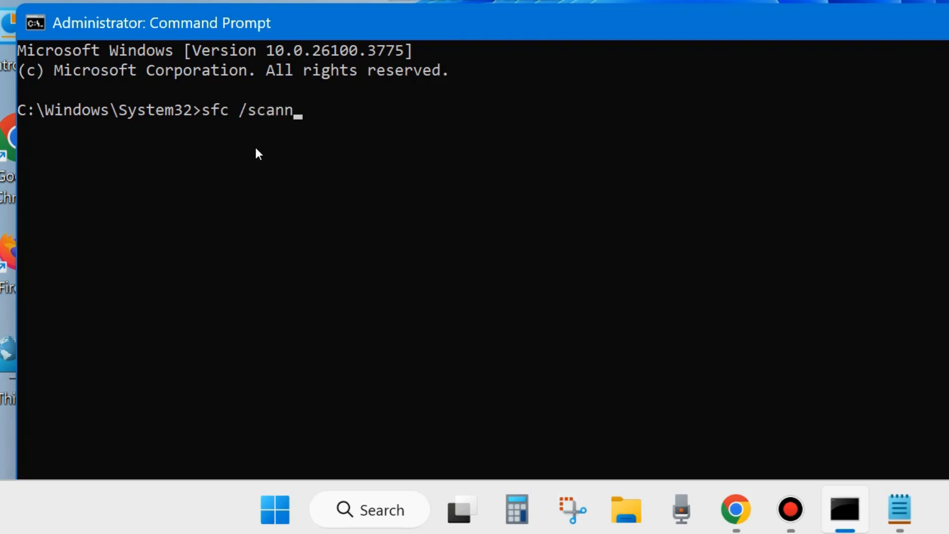
pyautogui.write('ow')
pyautogui.click(947, 22)
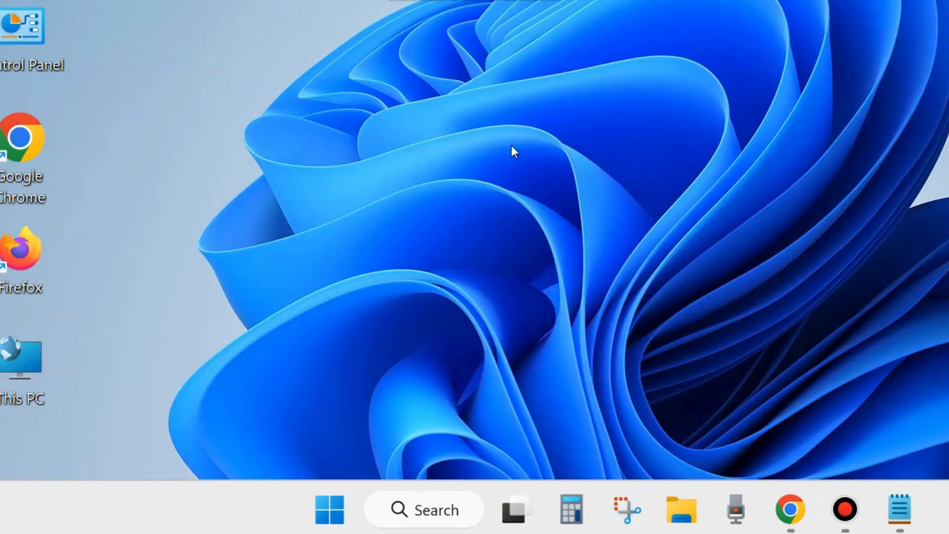
# Step: Display the shut down or sign out options that include Restart, and dismiss them without choosing one
pyautogui.rightClick(328, 502)
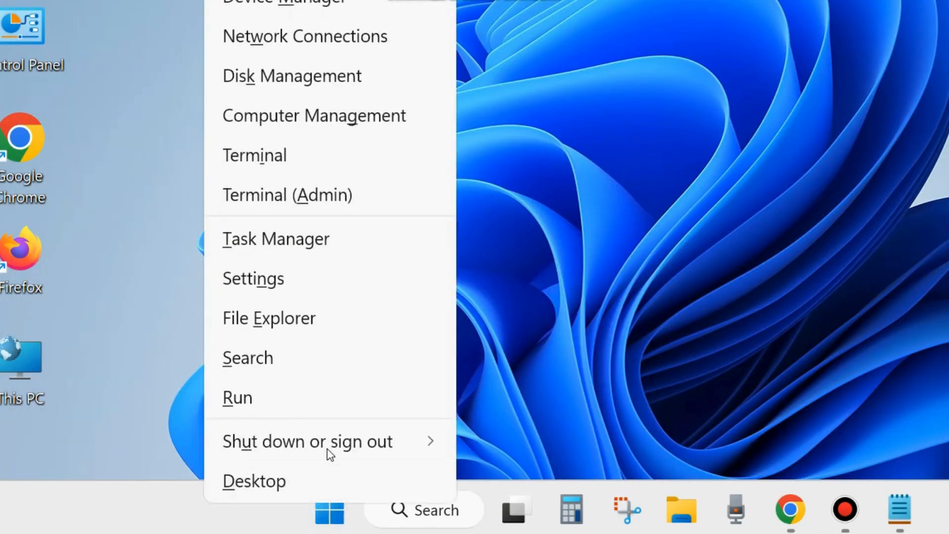
pyautogui.moveTo(328, 451)
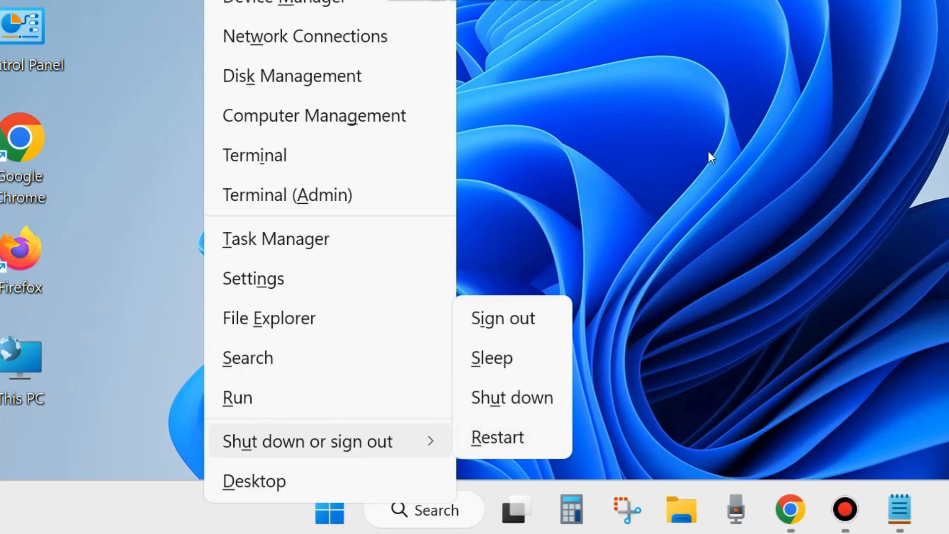
pyautogui.click(624, 256)
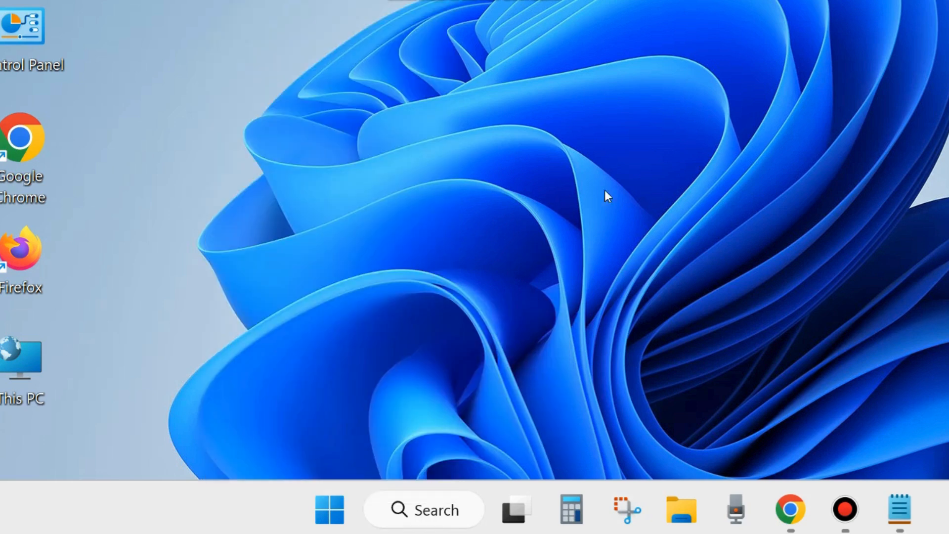
# Step: Search for cmd and launch a new Command Prompt with administrator rights
pyautogui.click(420, 512)
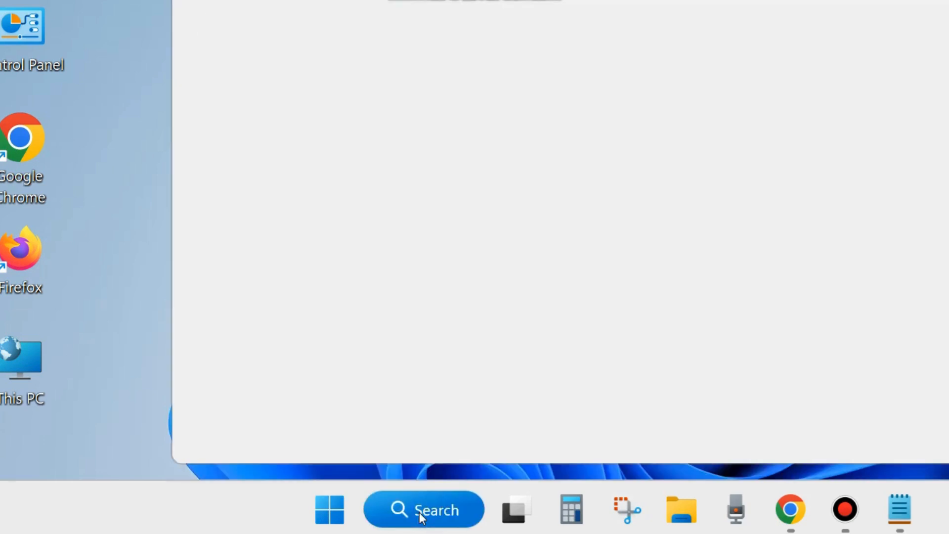
pyautogui.write('cmd')
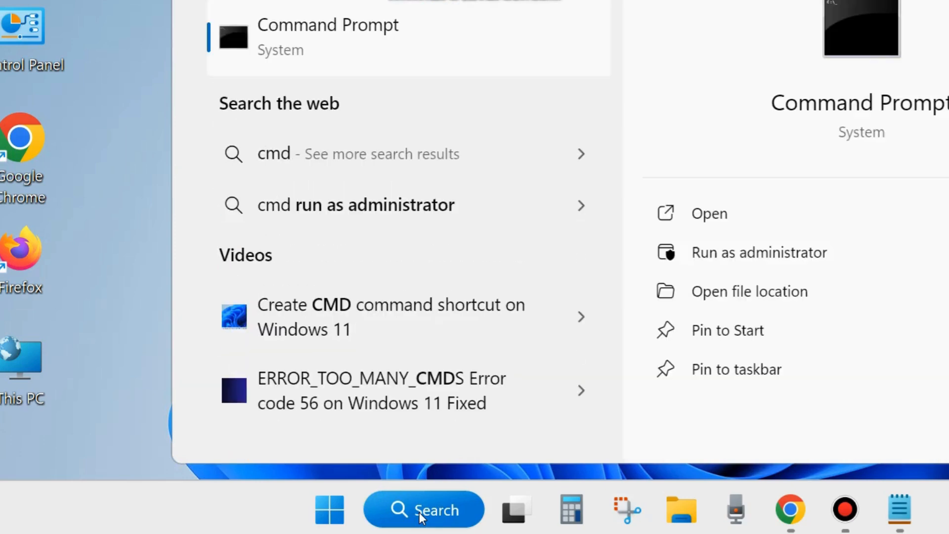
pyautogui.click(745, 252)
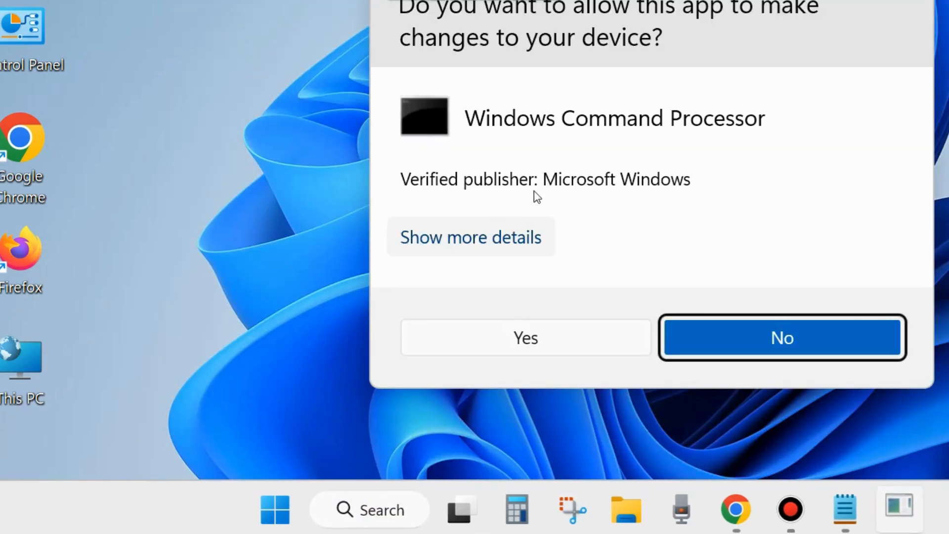
pyautogui.click(520, 340)
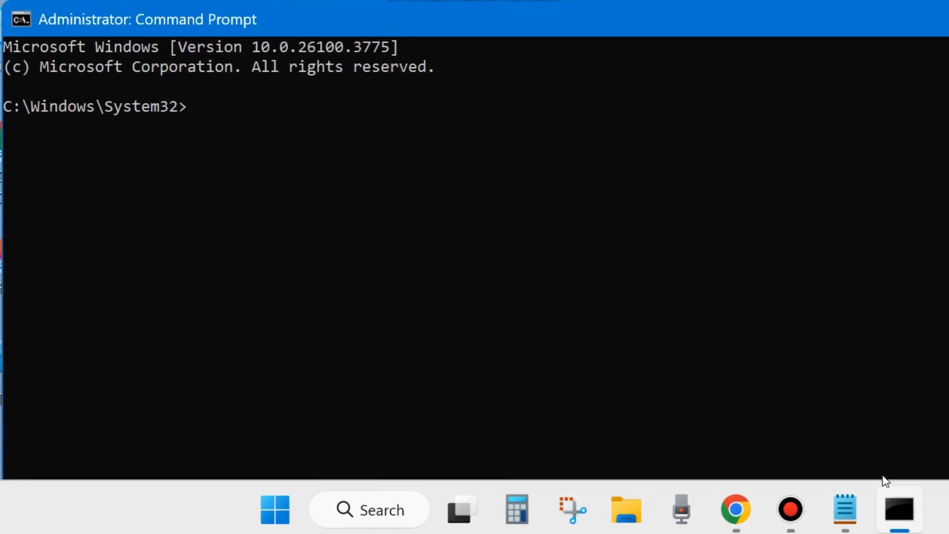
# Step: Examine the net stop commands for wuauserv, cryptSvc, bits and msiserver in new microsoft components.txt
pyautogui.click(845, 509)
pyautogui.moveTo(800, 41); pyautogui.dragTo(892, 29)
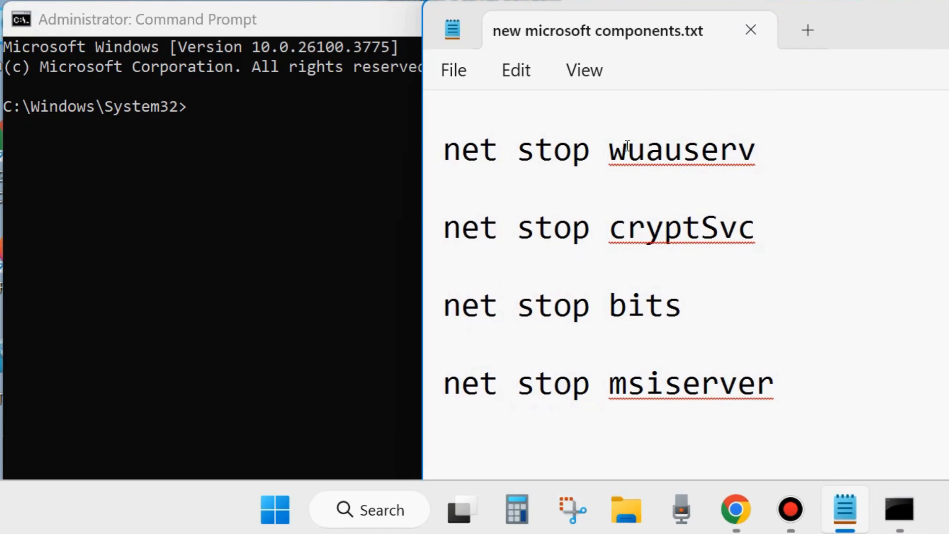
pyautogui.tripleClick(431, 170)
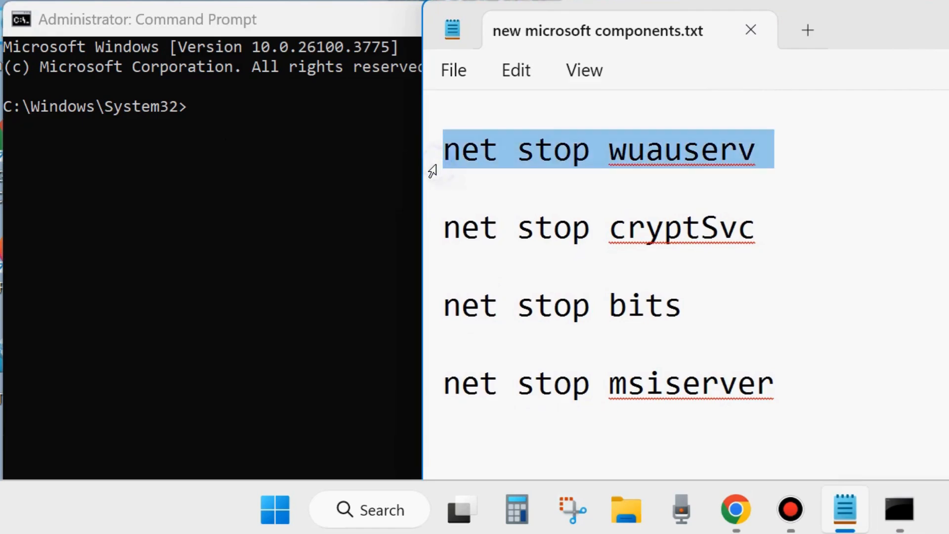
pyautogui.tripleClick(435, 254)
pyautogui.tripleClick(435, 239)
pyautogui.tripleClick(435, 310)
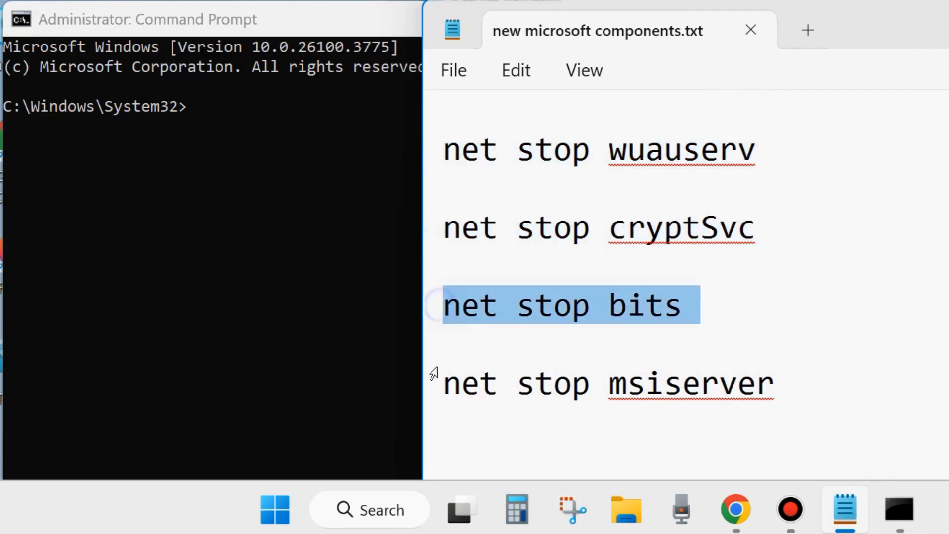
pyautogui.tripleClick(434, 388)
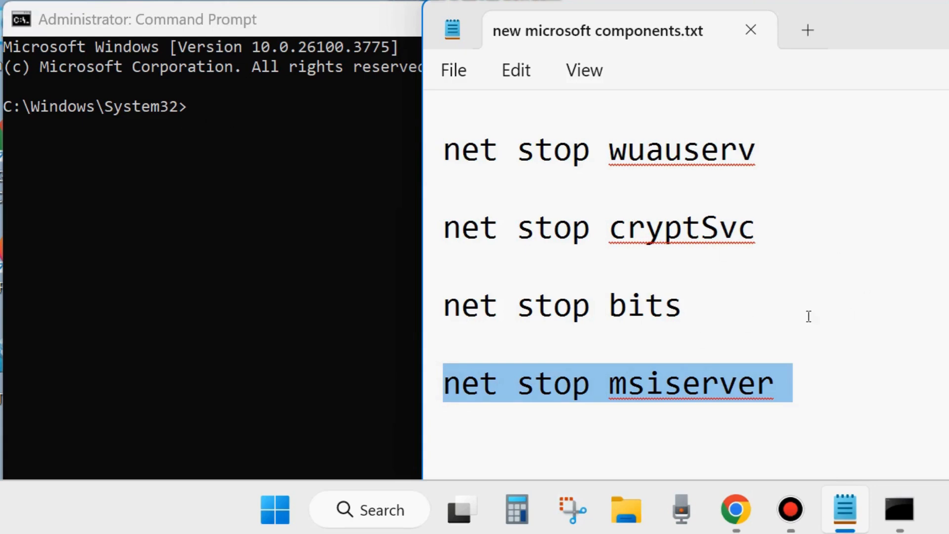
# Step: Review the Del, rmdir, regsvr32 and netsh winsock reset commands further down in the text file
pyautogui.scroll(-5, 809, 317)
pyautogui.moveTo(944, 29); pyautogui.dragTo(665, 29)
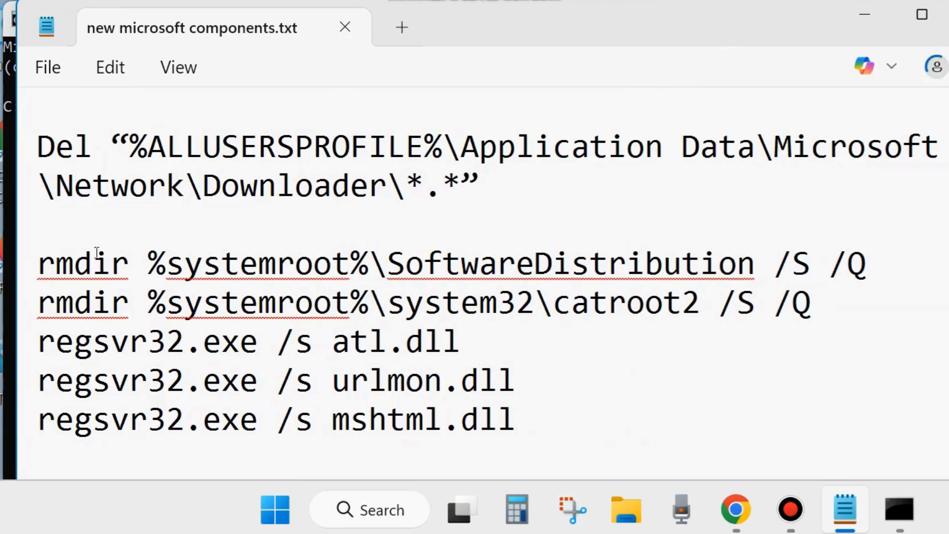
pyautogui.scroll(-3, 134, 327)
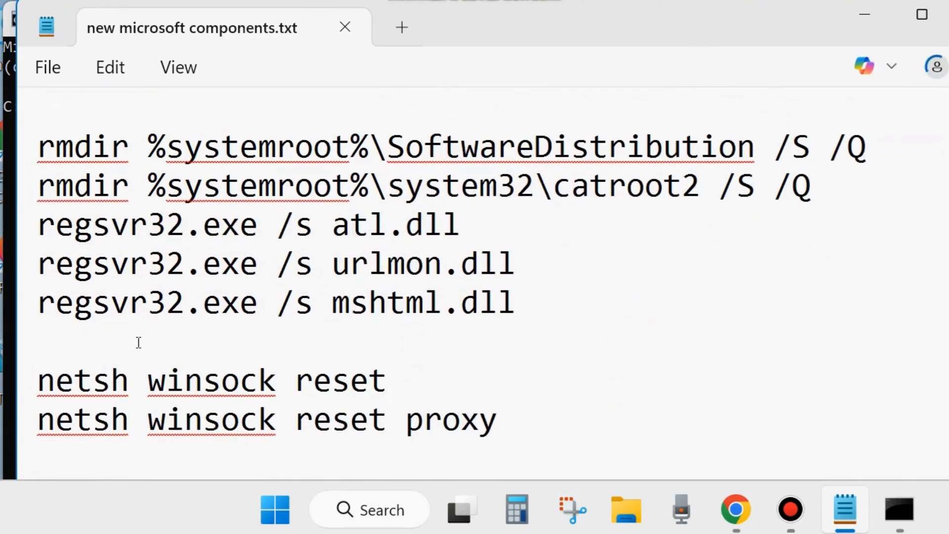
pyautogui.scroll(-1, 197, 295)
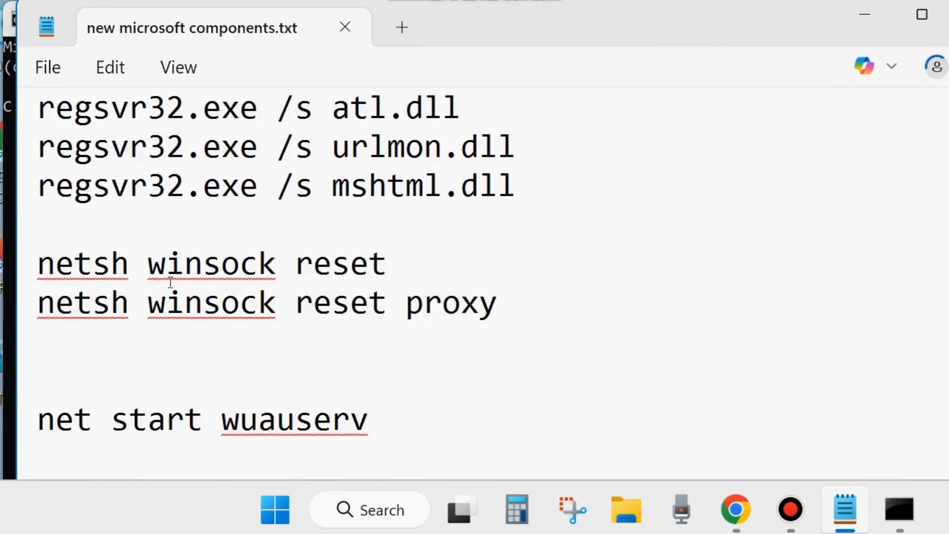
# Step: Examine the net start commands for wuauserv, cryptSvc, bits and msiserver at the end of the text file
pyautogui.scroll(-2, 173, 277)
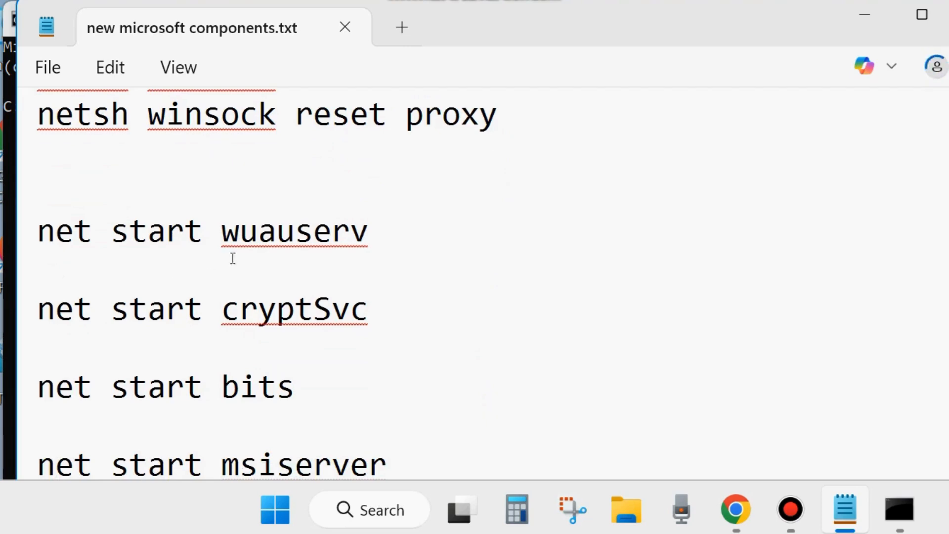
pyautogui.moveTo(531, 27); pyautogui.dragTo(576, 1)
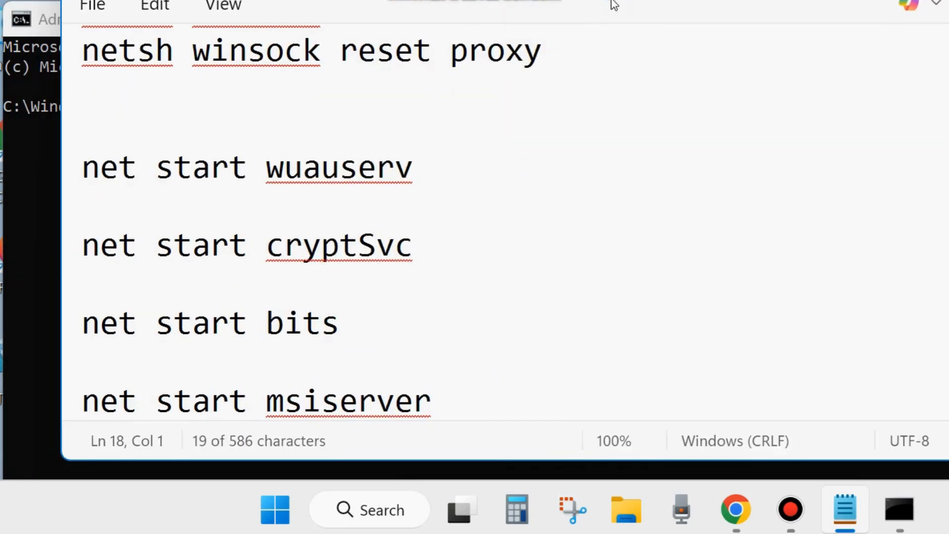
pyautogui.moveTo(574, 1); pyautogui.dragTo(766, 172)
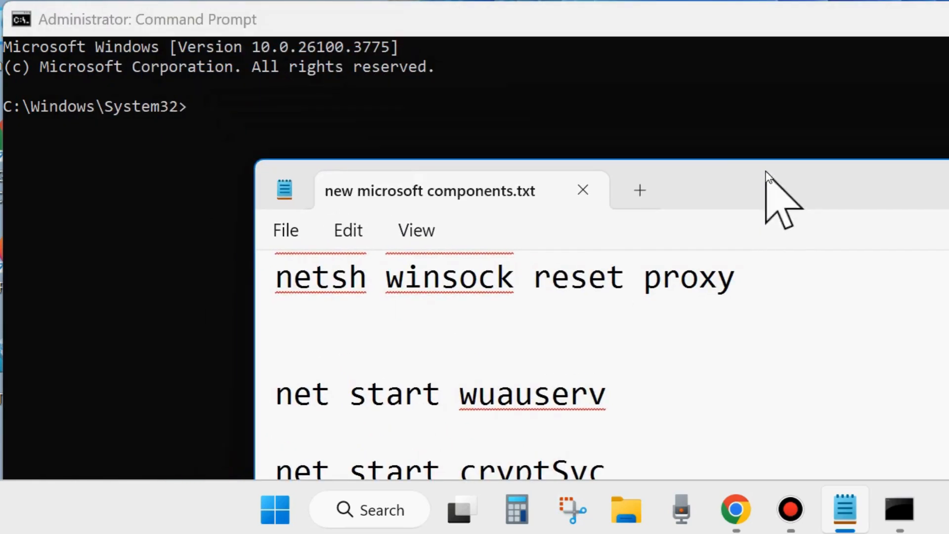
pyautogui.moveTo(862, 195); pyautogui.dragTo(707, 1)
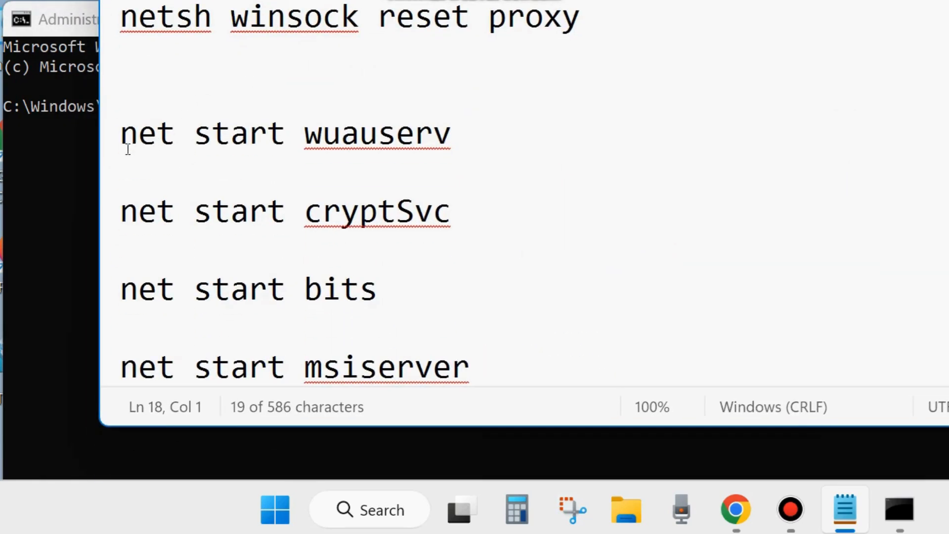
pyautogui.click(112, 169)
pyautogui.click(112, 144)
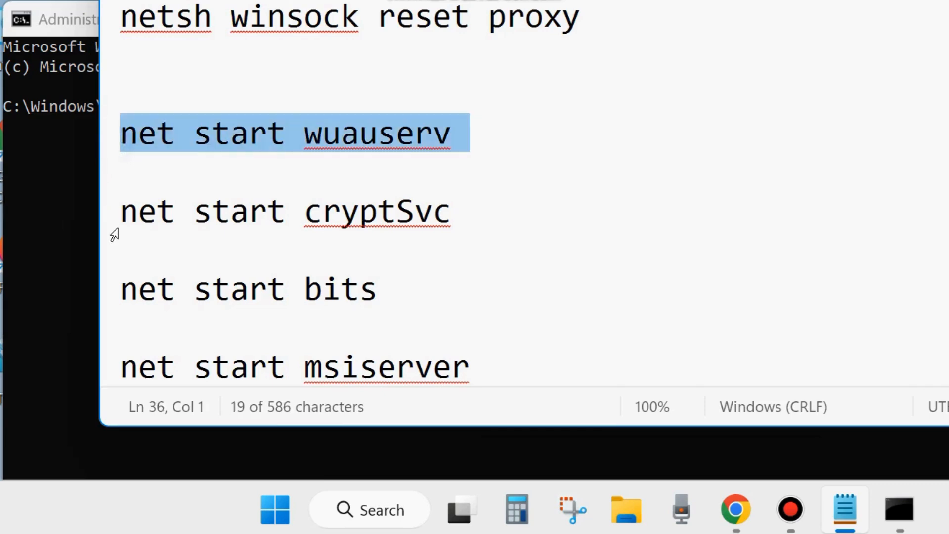
pyautogui.click(114, 230)
pyautogui.click(112, 294)
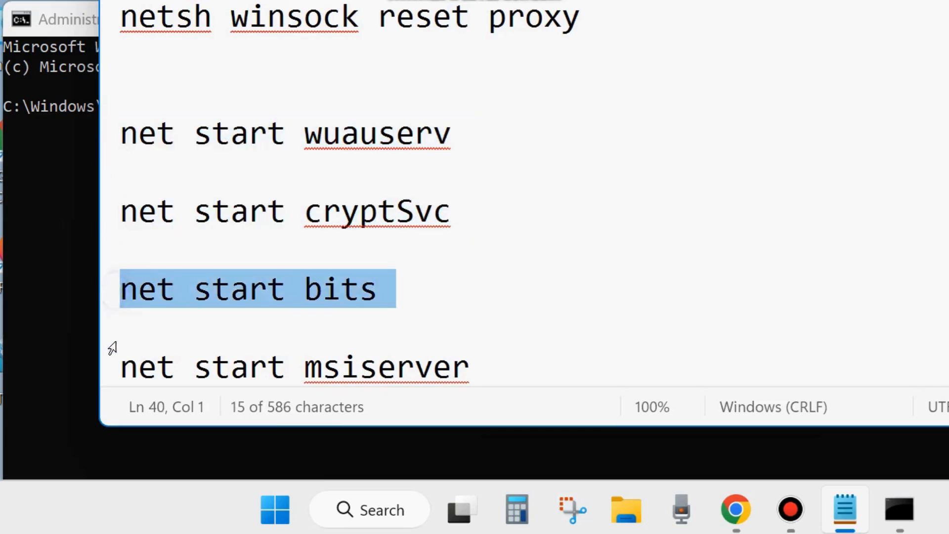
pyautogui.click(111, 373)
# Step: Minimize the text file of commands and close the Command Prompt
pyautogui.moveTo(610, 1); pyautogui.dragTo(648, 183)
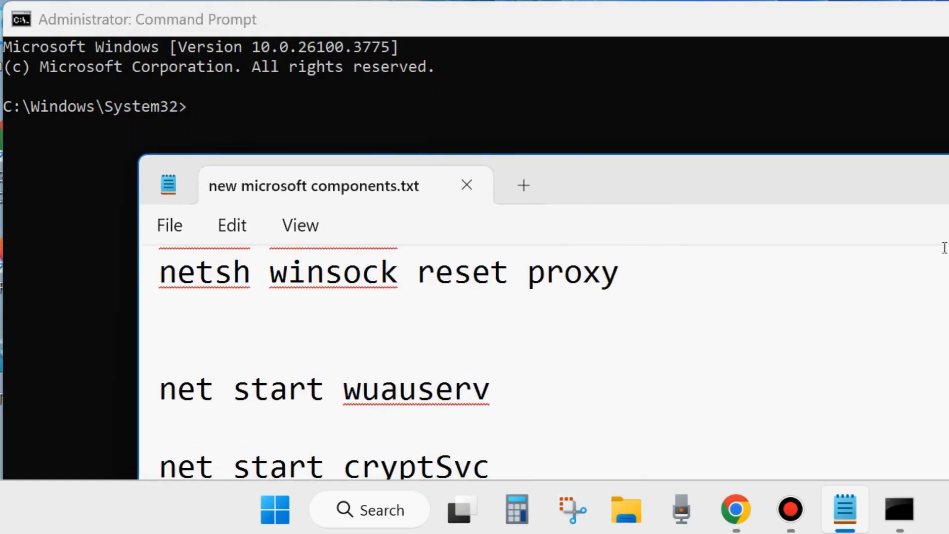
pyautogui.press('super+Down')
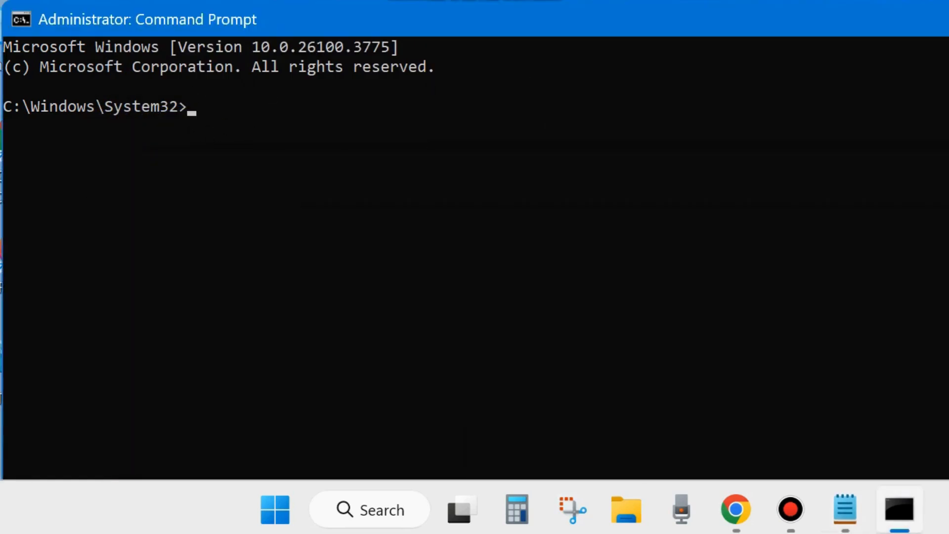
pyautogui.hotkey('alt', 'F4')
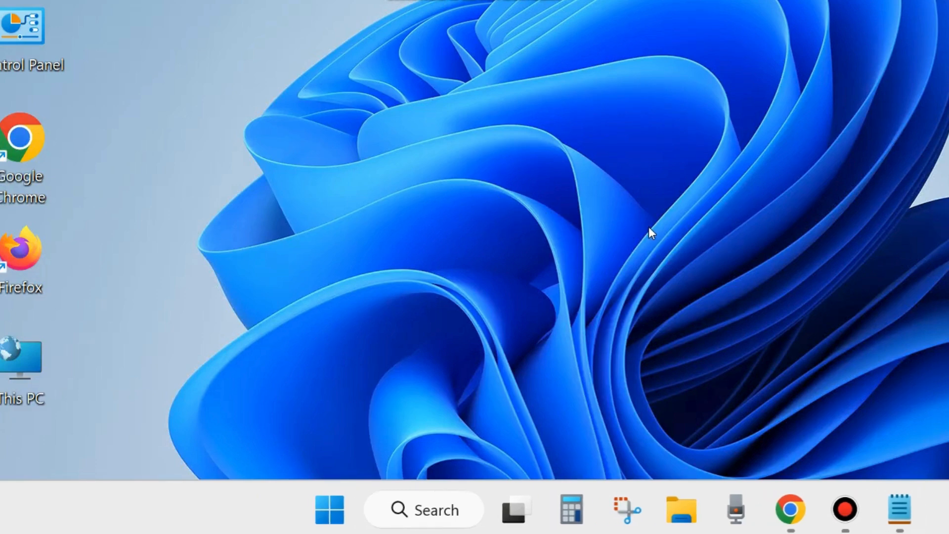
# Step: Open Google Chrome, then resize and reposition its window so the full width fits on the desktop
pyautogui.doubleClick(21, 138)
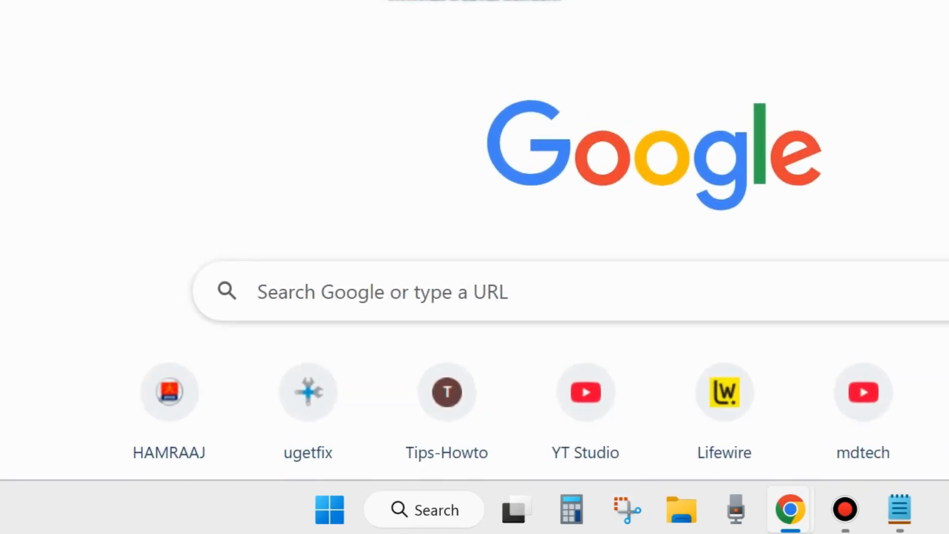
pyautogui.moveTo(740, 0); pyautogui.dragTo(739, 74)
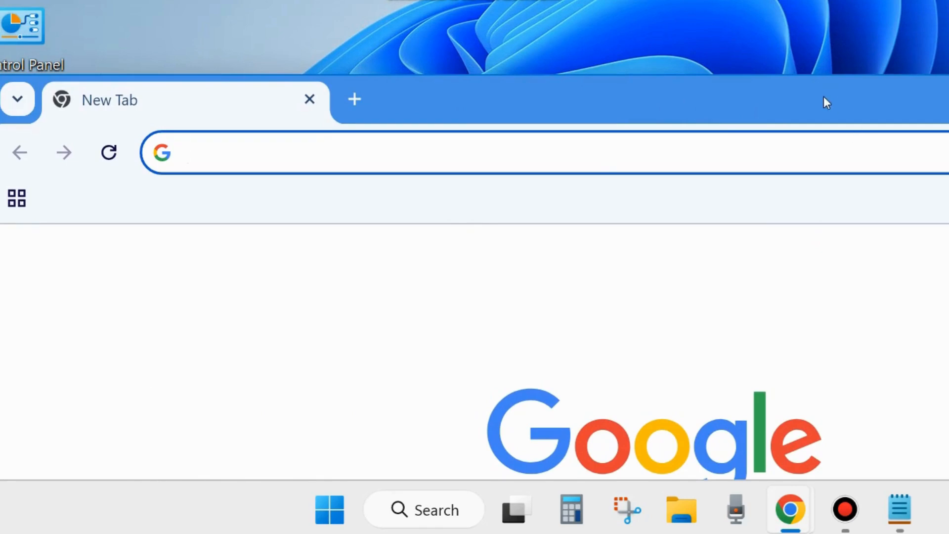
pyautogui.moveTo(826, 102); pyautogui.dragTo(779, 97)
pyautogui.moveTo(947, 318); pyautogui.dragTo(854, 316)
pyautogui.moveTo(457, 85); pyautogui.dragTo(520, 72)
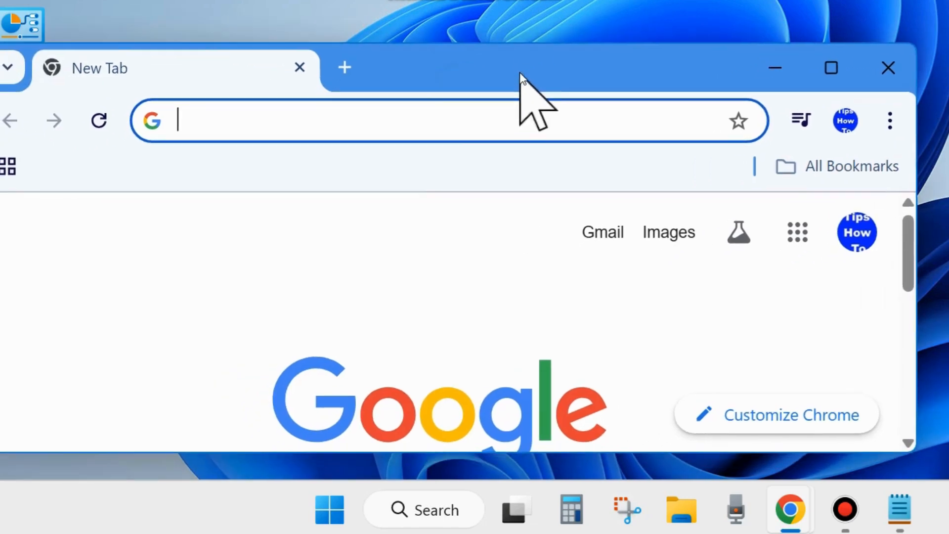
# Step: Search Google for "microsoft update catalog"
pyautogui.write('microso')
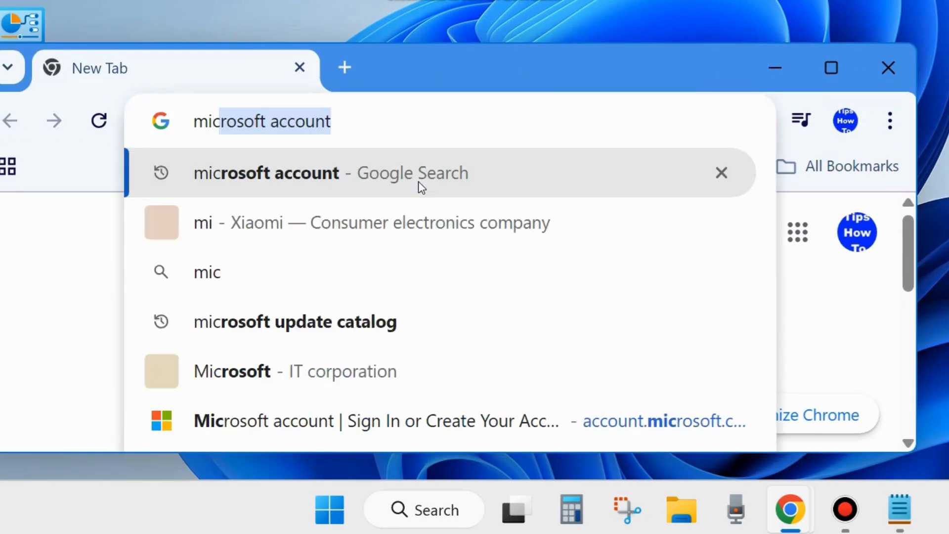
pyautogui.write('ft ')
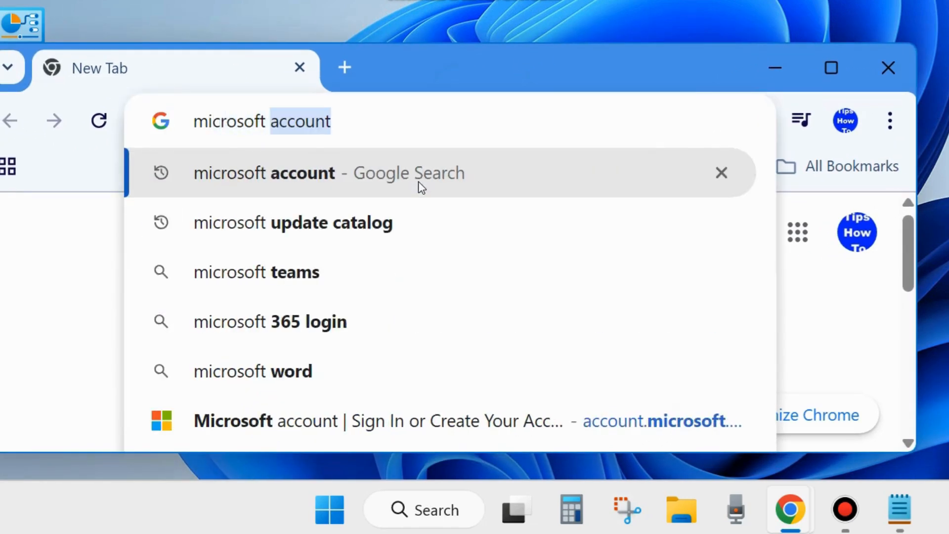
pyautogui.write('update')
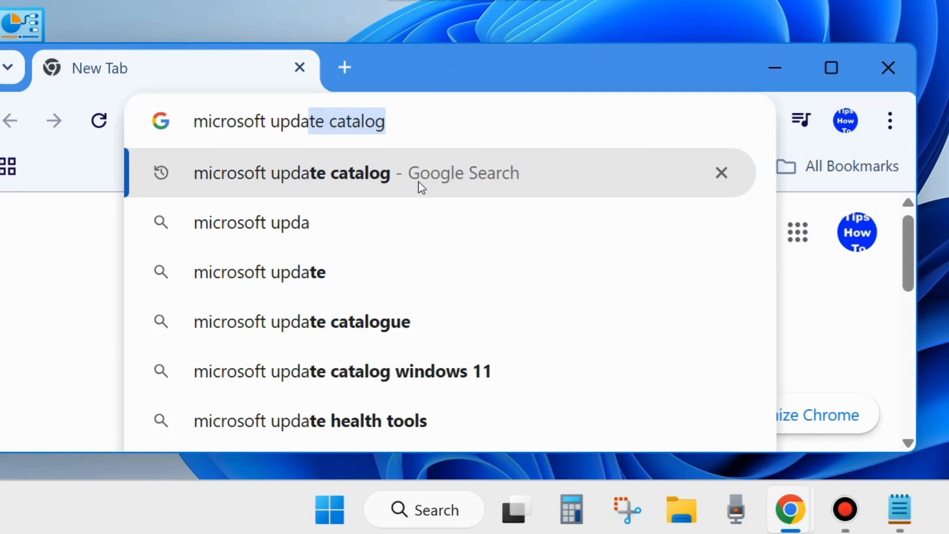
pyautogui.click(401, 123)
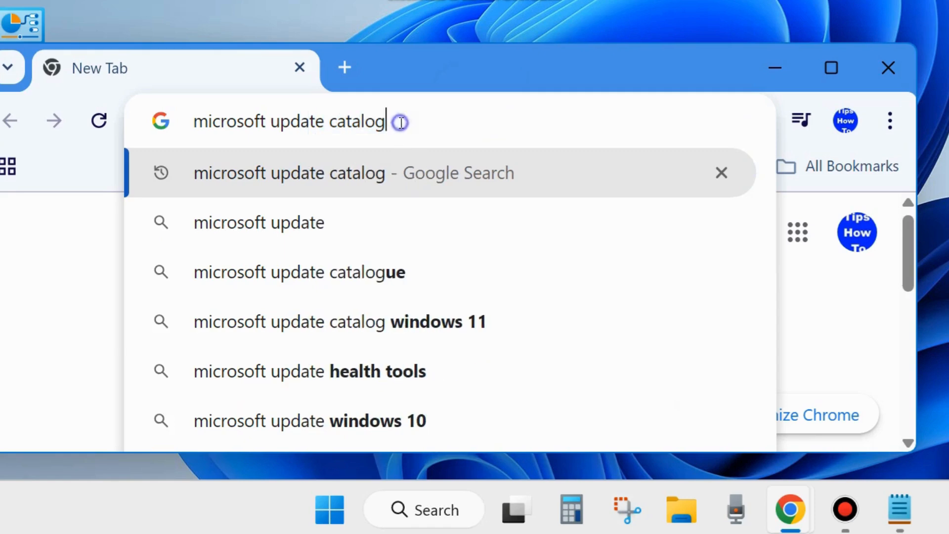
pyautogui.press('Return')
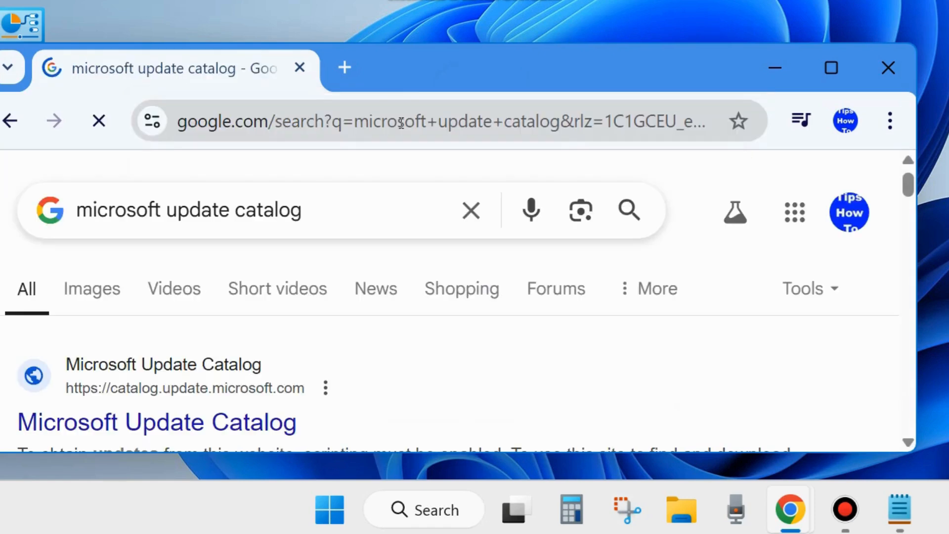
# Step: Open the Microsoft Update Catalog site from the search results and reposition the browser window
pyautogui.scroll(-5, 386, 227)
pyautogui.scroll(5, 390, 245)
pyautogui.scroll(-2, 332, 318)
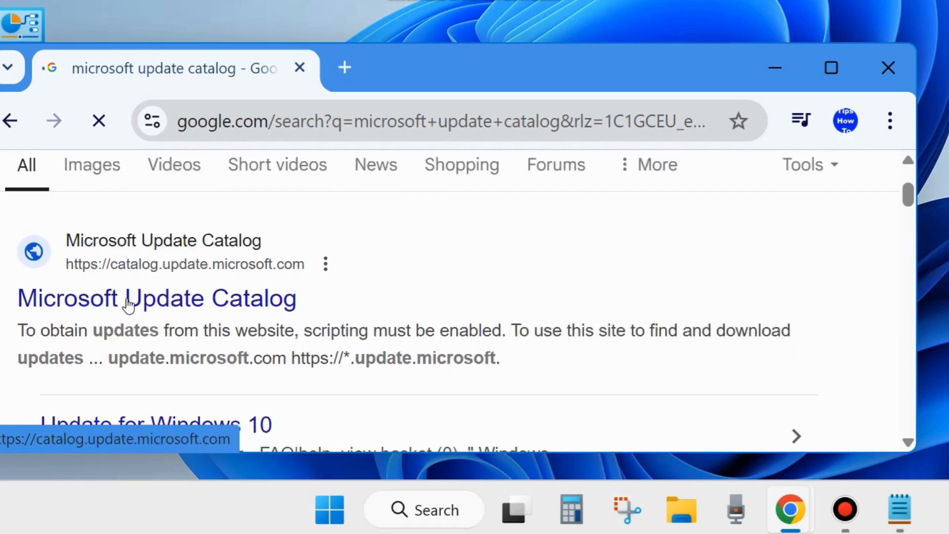
pyautogui.click(95, 304)
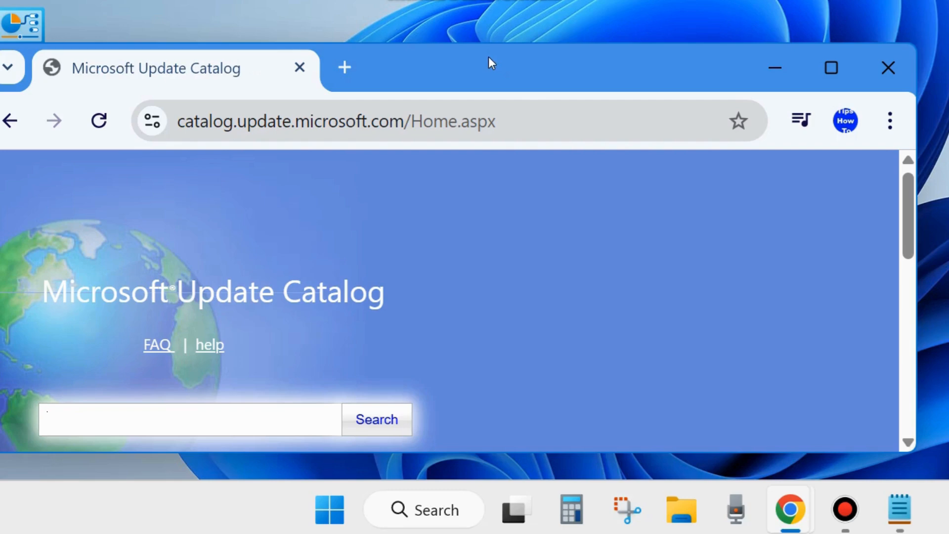
pyautogui.moveTo(488, 56); pyautogui.dragTo(512, 25)
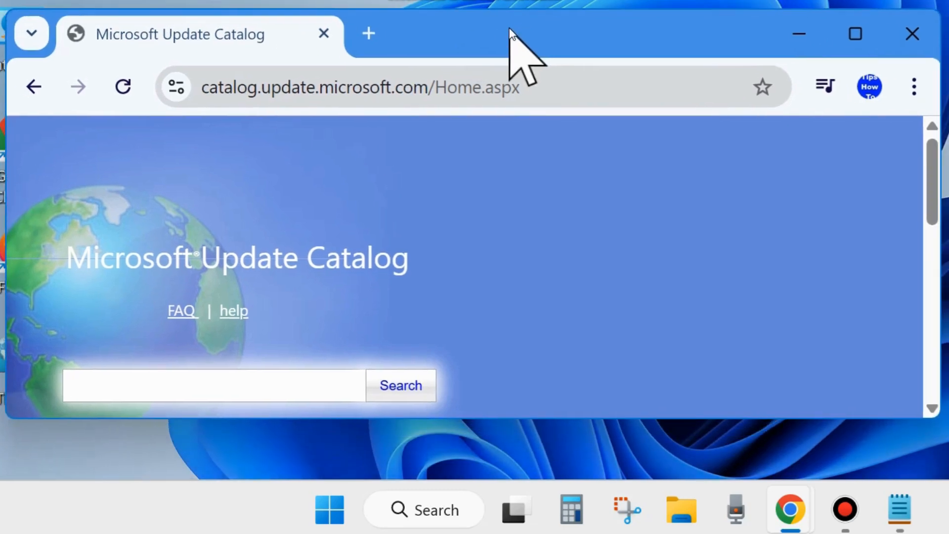
# Step: Search the Microsoft Update Catalog for the update KB5060842
pyautogui.scroll(-3, 296, 340)
pyautogui.click(103, 264)
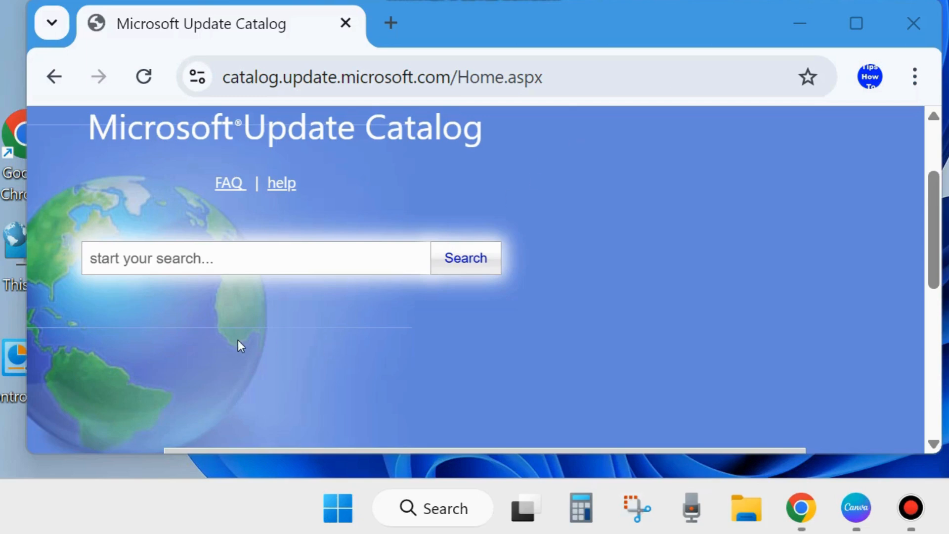
pyautogui.click(180, 260)
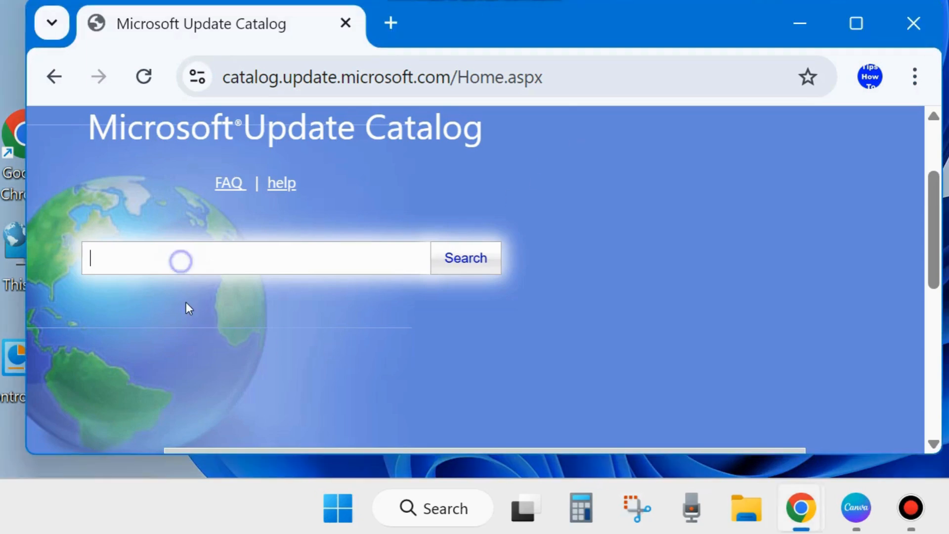
pyautogui.write('KB5060842')
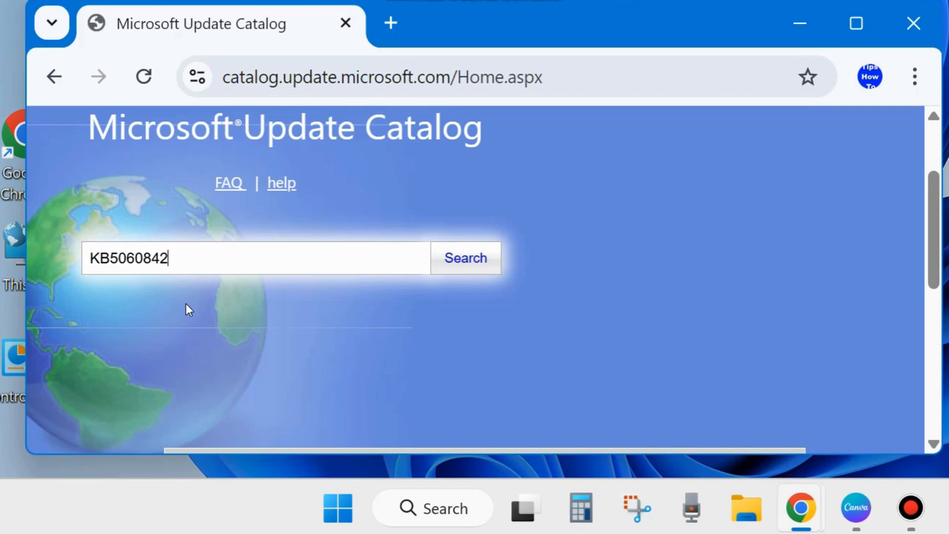
pyautogui.click(475, 258)
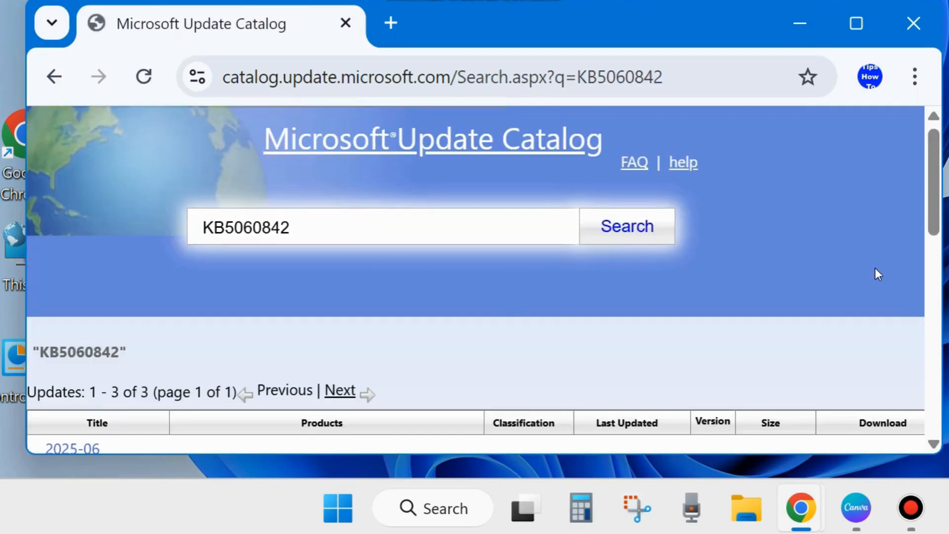
# Step: Examine the KB5060842 results, comparing the product and the x64 or arm64 system type of each cumulative update
pyautogui.scroll(-5, 875, 268)
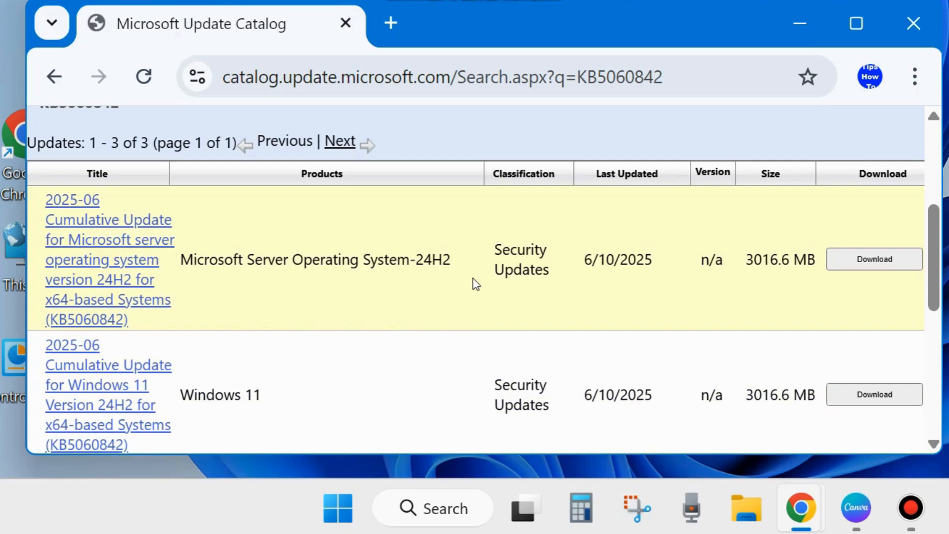
pyautogui.scroll(-3, 476, 285)
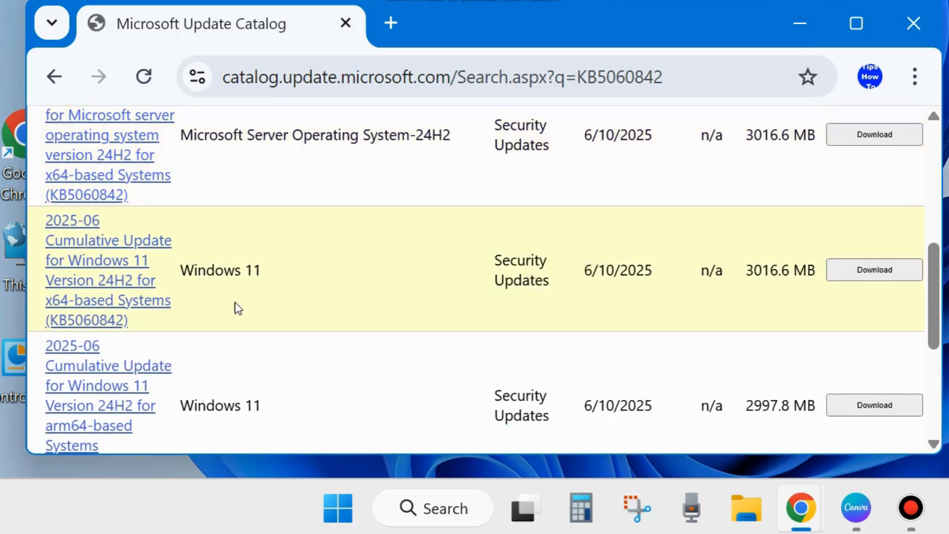
pyautogui.scroll(-3, 235, 309)
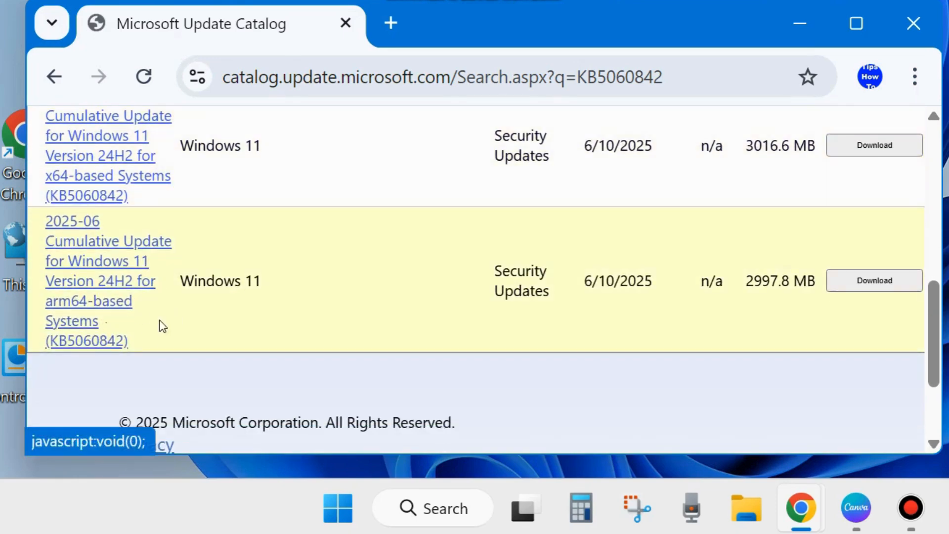
pyautogui.scroll(10, 850, 263)
pyautogui.scroll(-5, 841, 296)
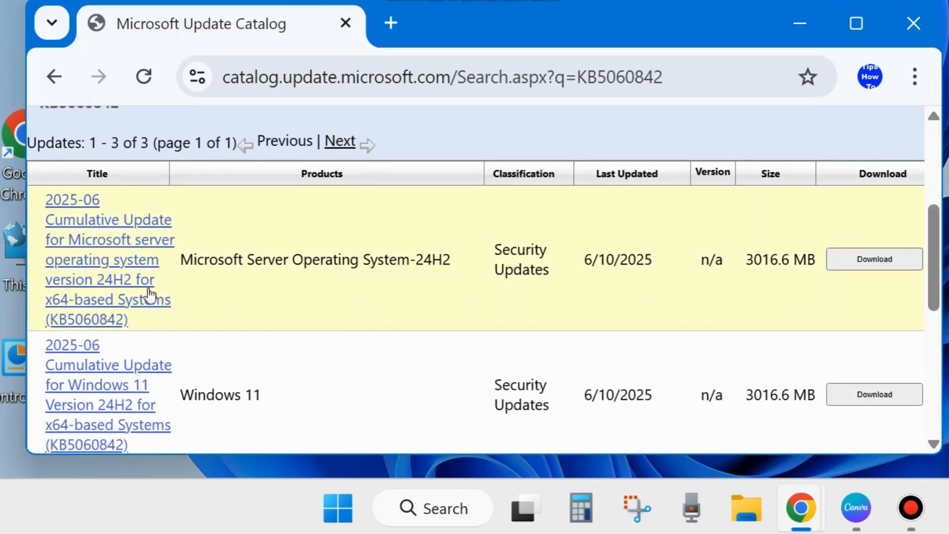
pyautogui.scroll(-2, 256, 298)
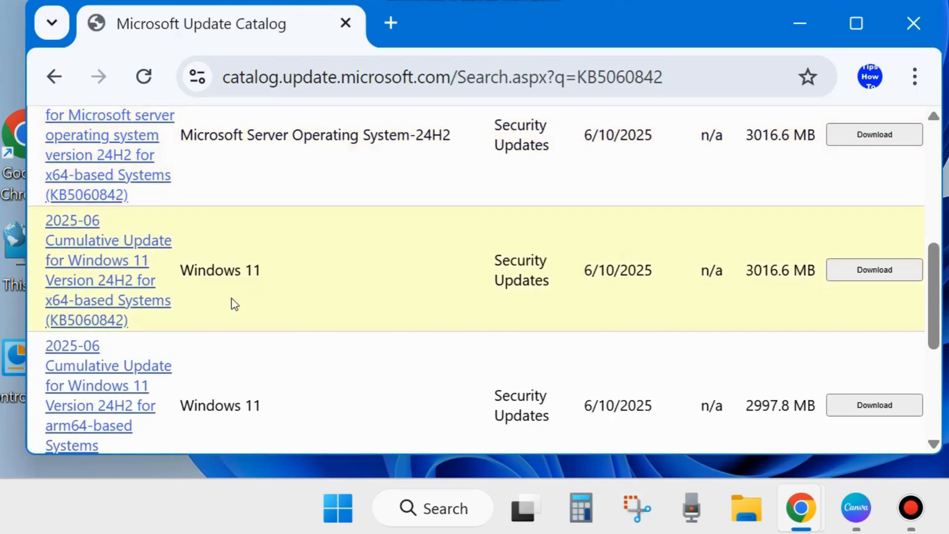